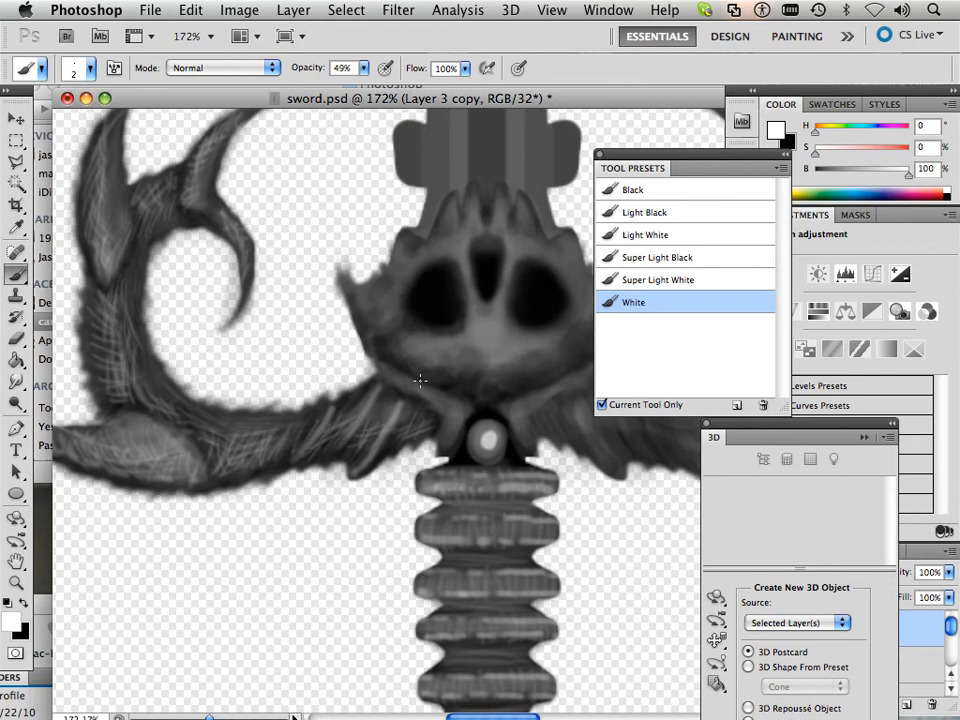
Step: Try a fine white brush stroke on the skull using the White brush preset, and undo it
scroll(420, 383, down, 4)
scroll(418, 386, up, 2)
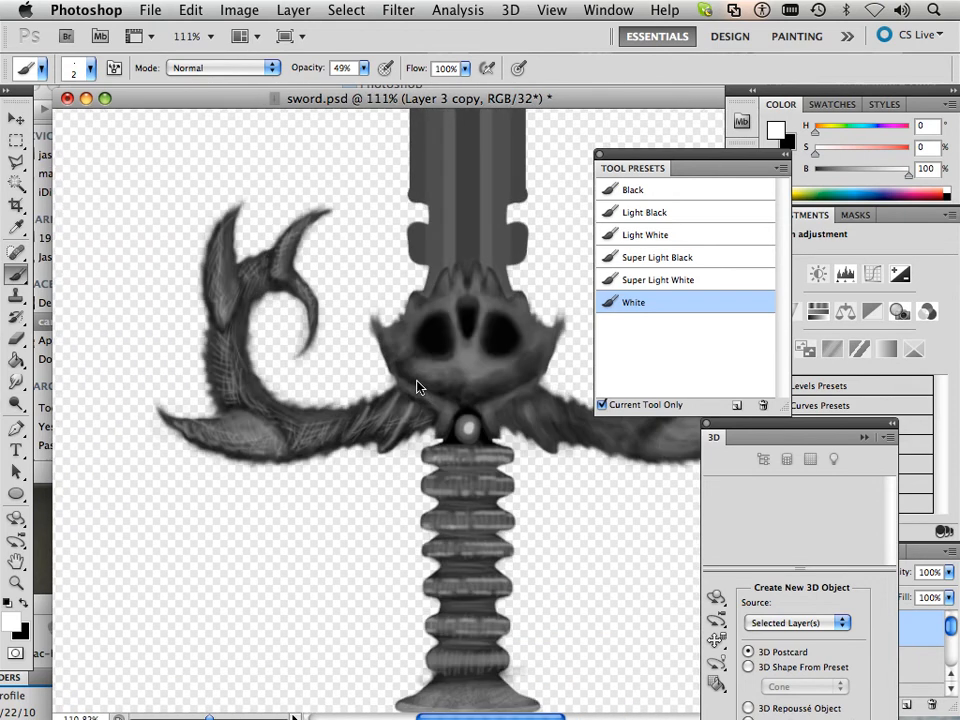
drag(471, 443, 417, 450)
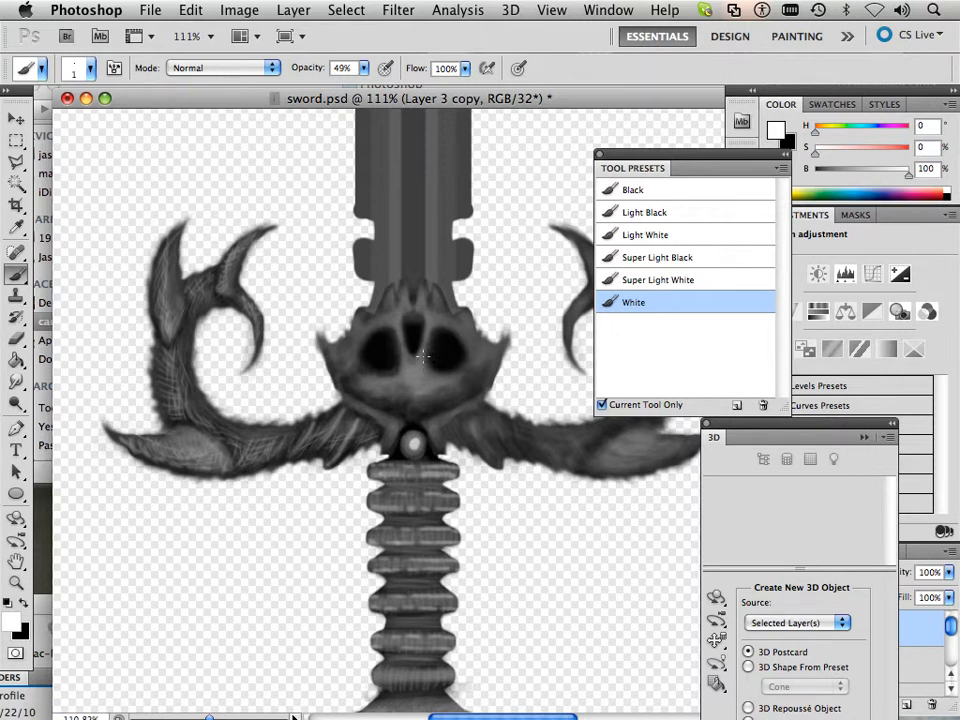
scroll(433, 333, up, 4)
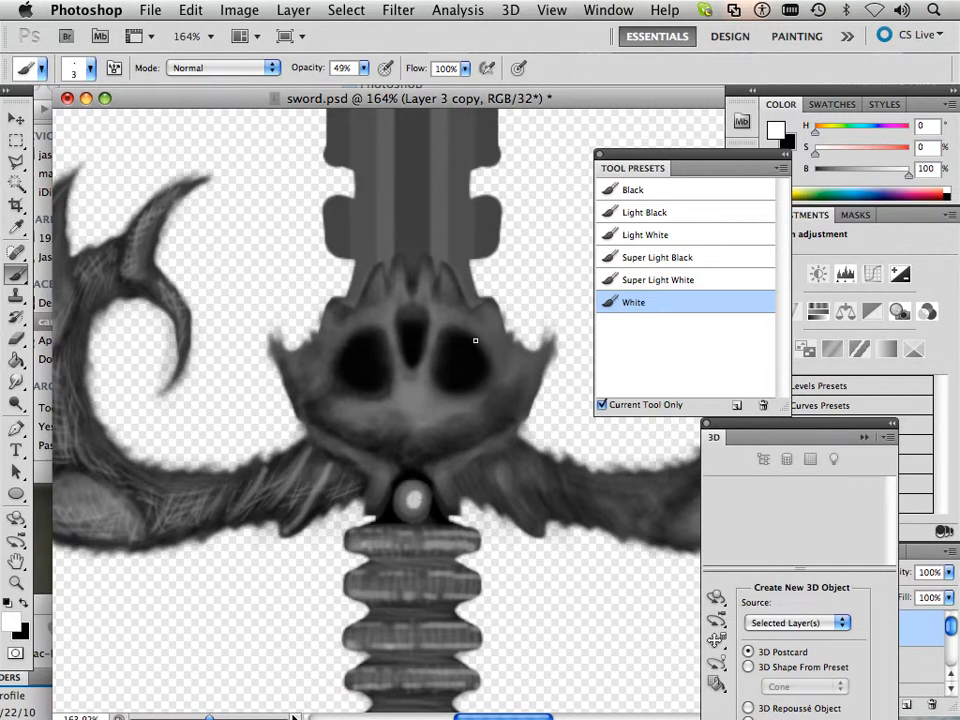
click(636, 303)
key(bracketleft)
key(bracketleft)
key(bracketleft)
key(bracketleft)
key(bracketleft)
key(bracketleft)
key(bracketleft)
key(bracketleft)
key(bracketleft)
key(super+z)
Step: Try a thin white stroke below the skull's eye sockets with the brush opacity at 30% and size 3
click(365, 69)
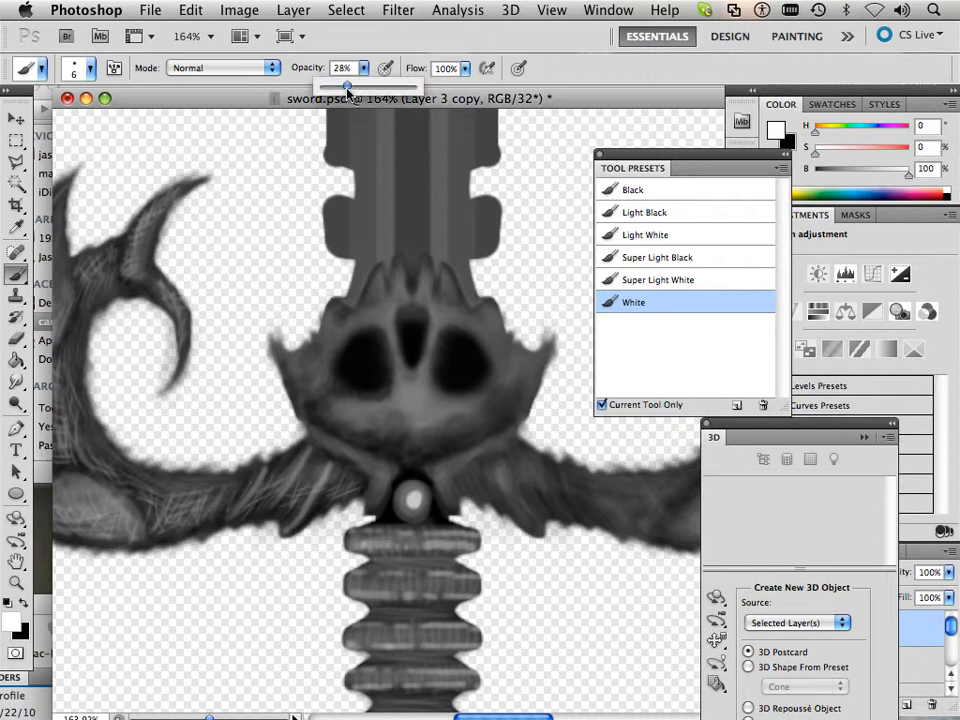
drag(347, 88, 349, 89)
click(502, 338)
key(bracketleft)
key(bracketleft)
key(bracketleft)
key(bracketleft)
key(bracketleft)
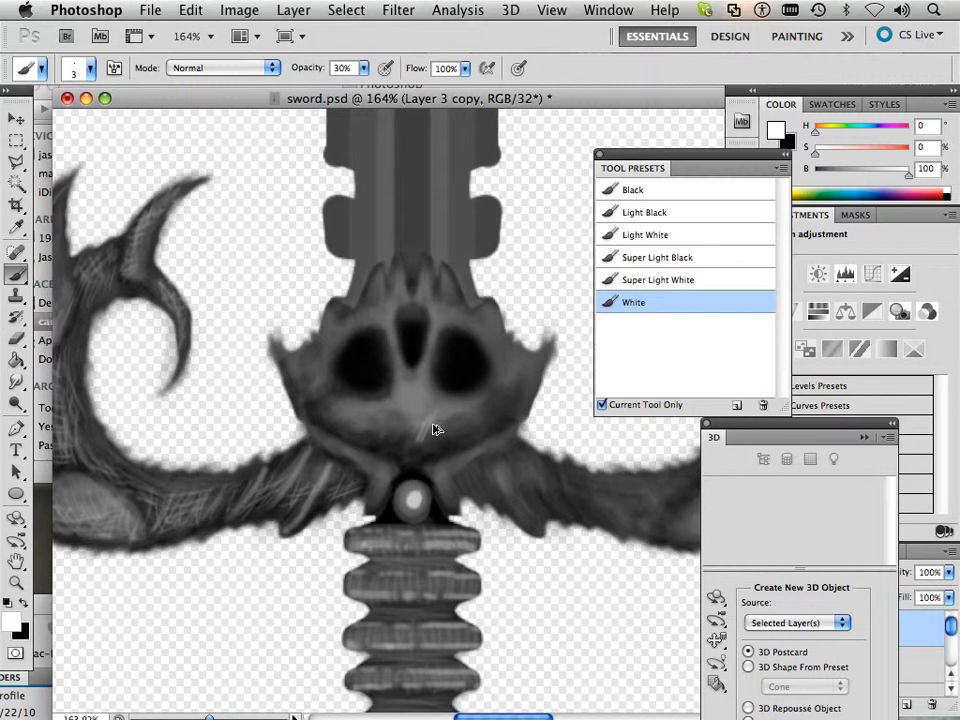
Step: Set the brush opacity to 14% and paint fine white highlights beneath the skull's right eye socket with a size 3 brush
click(364, 68)
drag(358, 89, 355, 91)
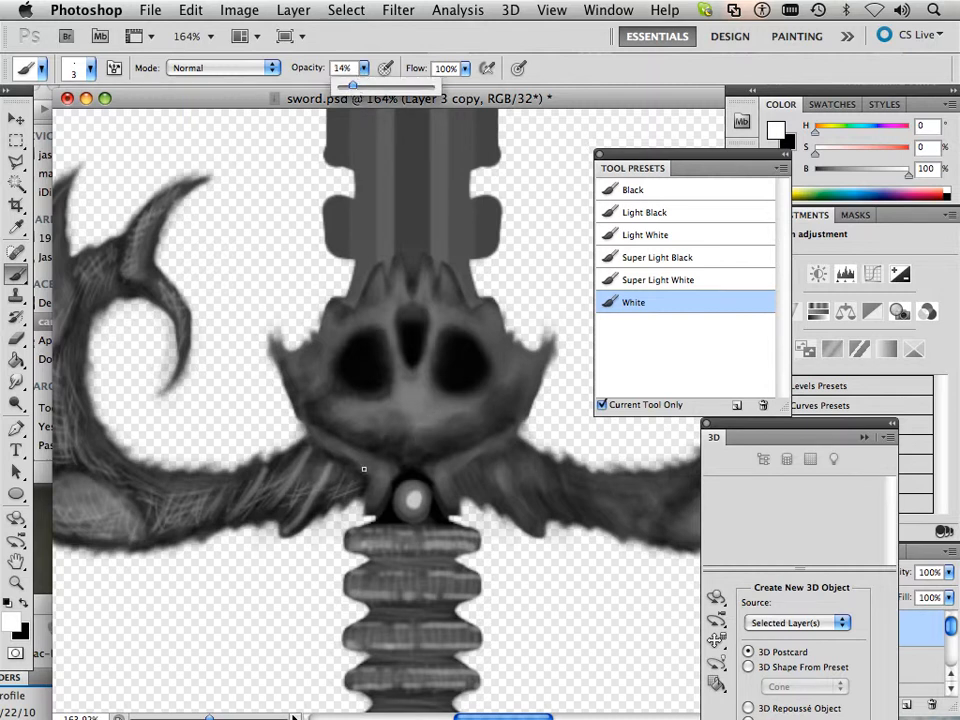
key(bracketleft)
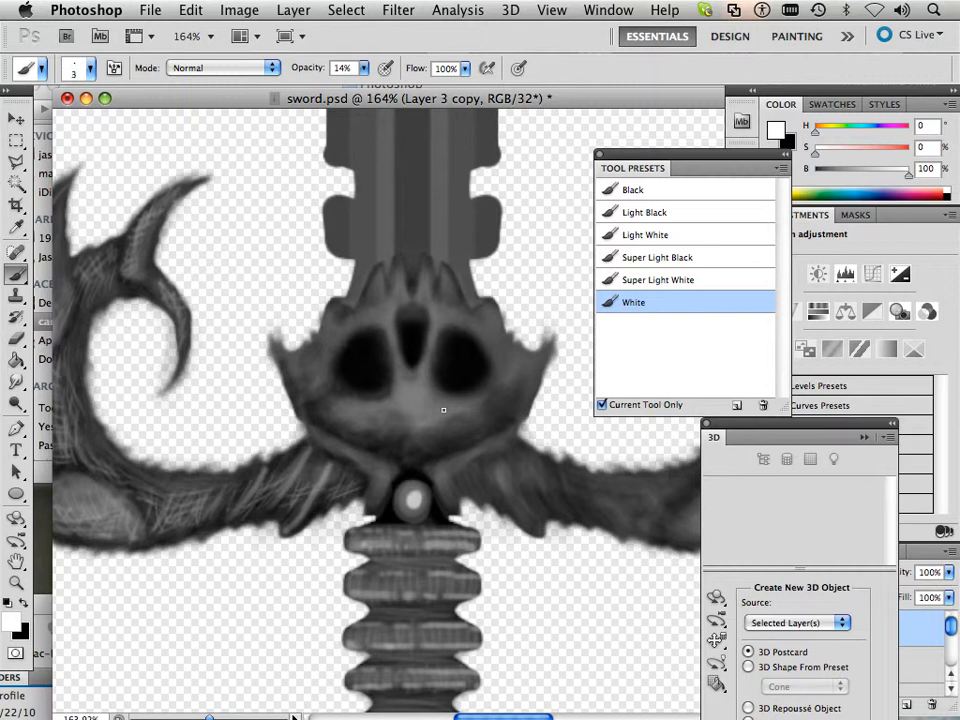
mouse_move(466, 420)
mouse_down()
mouse_move(498, 375)
mouse_move(487, 400)
mouse_move(460, 418)
mouse_up()
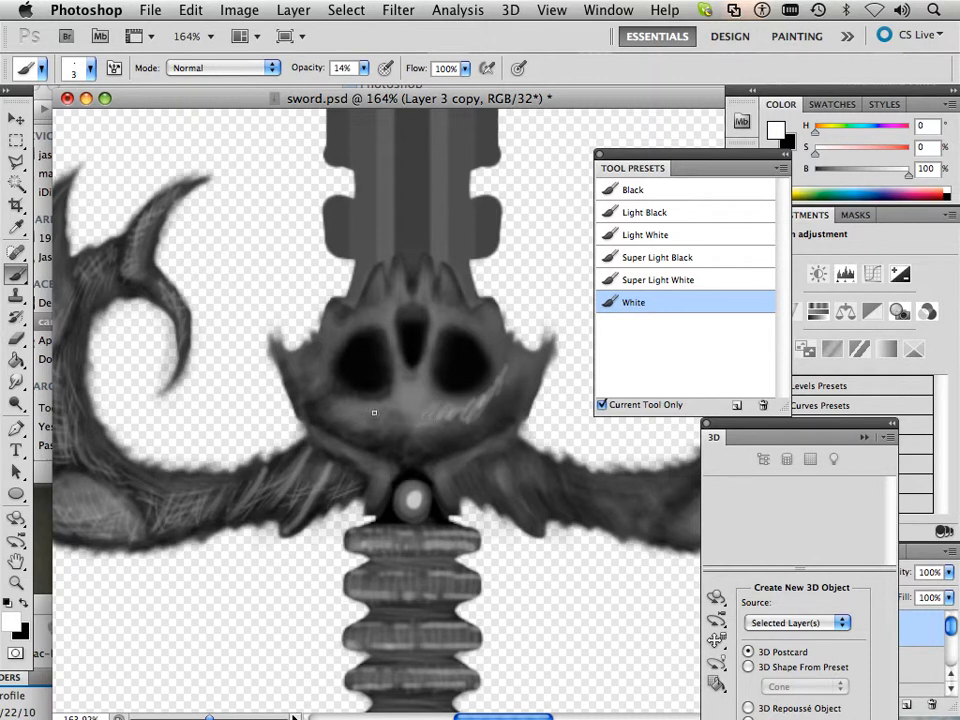
Step: Enlarge the brush to size 7 and paint white highlights beneath both eye sockets, from the left cheek across to the right
key(bracketright)
key(bracketright)
key(bracketright)
key(bracketright)
key(bracketright)
key(bracketright)
key(bracketleft)
key(bracketleft)
mouse_move(330, 399)
mouse_down()
mouse_move(377, 407)
mouse_move(402, 422)
mouse_move(471, 407)
mouse_up()
key(bracketleft)
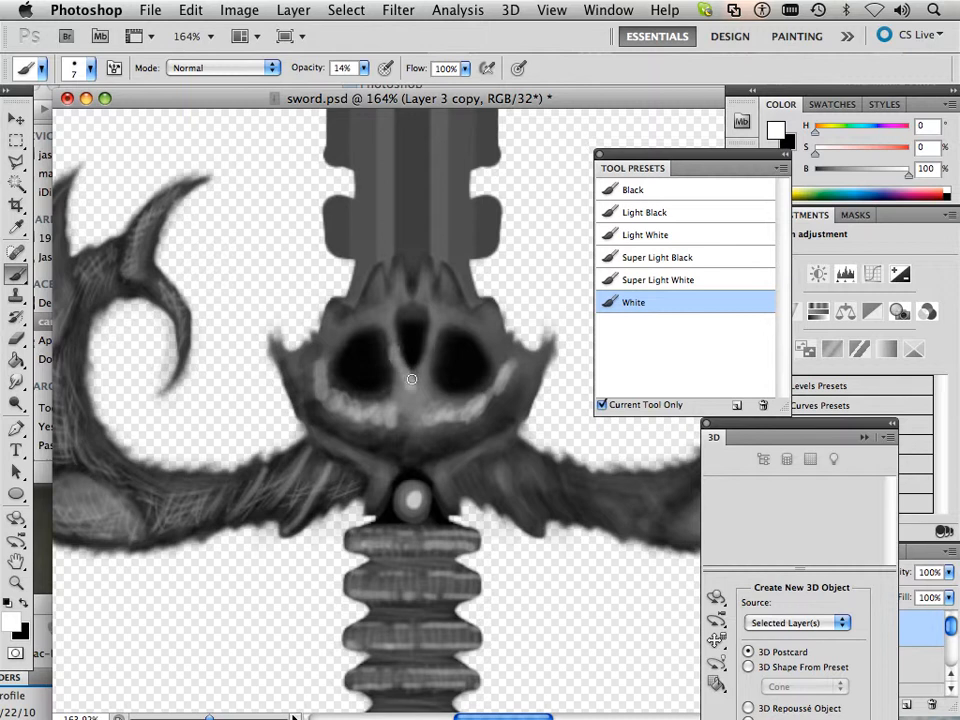
Step: Paint white highlights along the ridges beside the nose cavity, the forehead spikes and the centre of the upper jaw
mouse_move(421, 373)
mouse_down()
mouse_move(441, 327)
mouse_move(418, 385)
mouse_move(404, 386)
mouse_move(388, 325)
mouse_move(409, 288)
mouse_move(386, 284)
mouse_move(373, 297)
mouse_move(396, 279)
mouse_move(396, 290)
mouse_move(399, 268)
mouse_move(401, 295)
mouse_move(425, 288)
mouse_move(425, 266)
mouse_move(451, 300)
mouse_up()
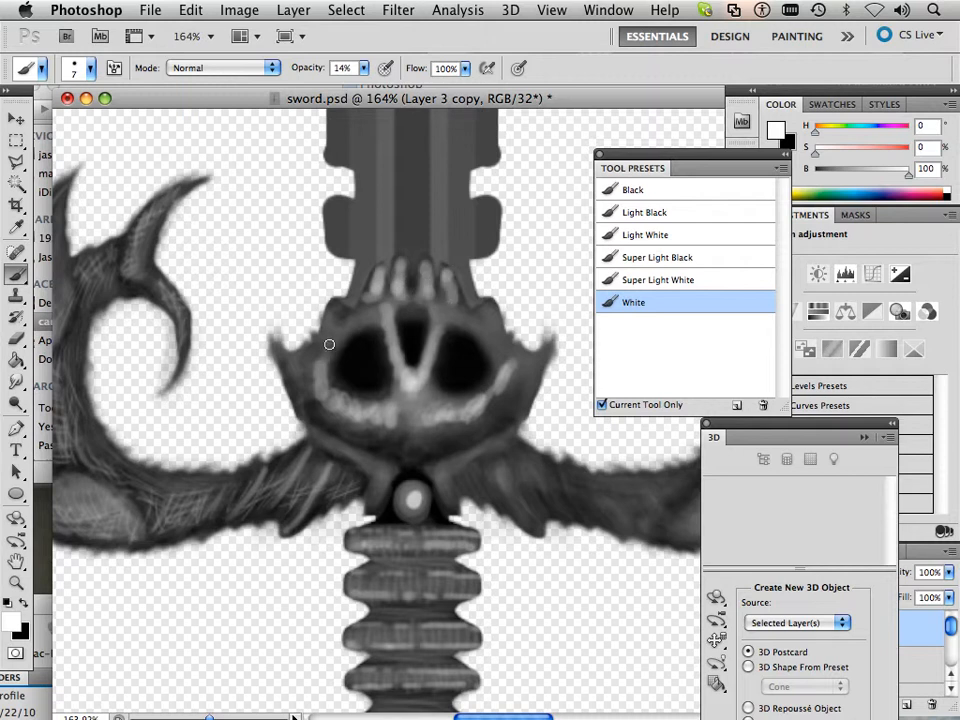
mouse_move(439, 432)
mouse_down()
mouse_move(401, 418)
mouse_move(410, 418)
mouse_up()
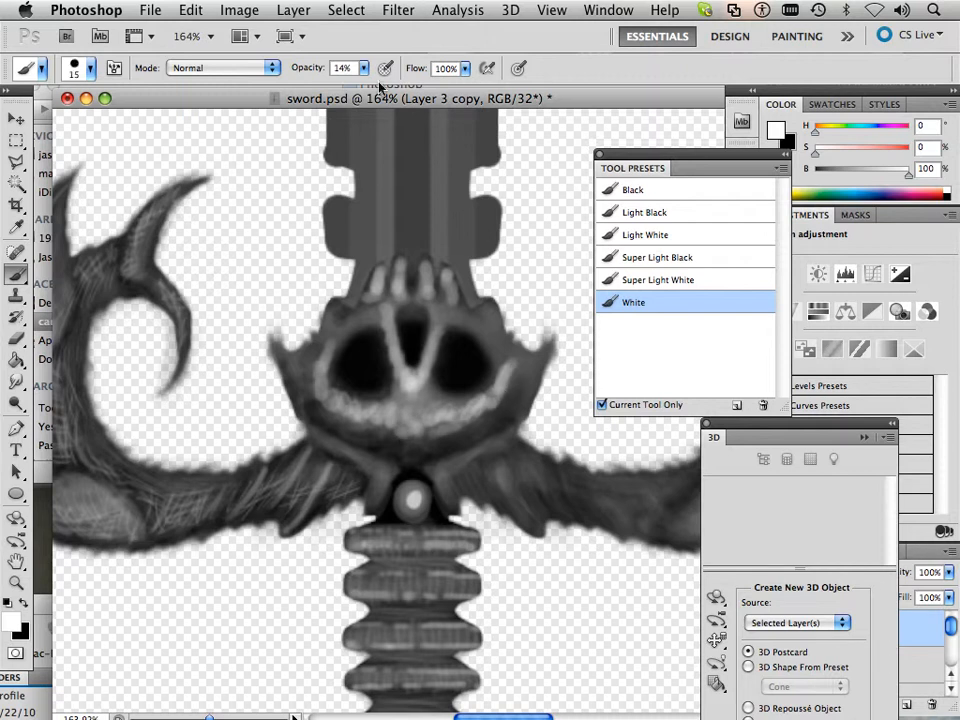
Step: Soften the highlight band under the eye sockets with the Super Light White preset, varying the brush size between about 10 and 30
click(657, 300)
click(630, 279)
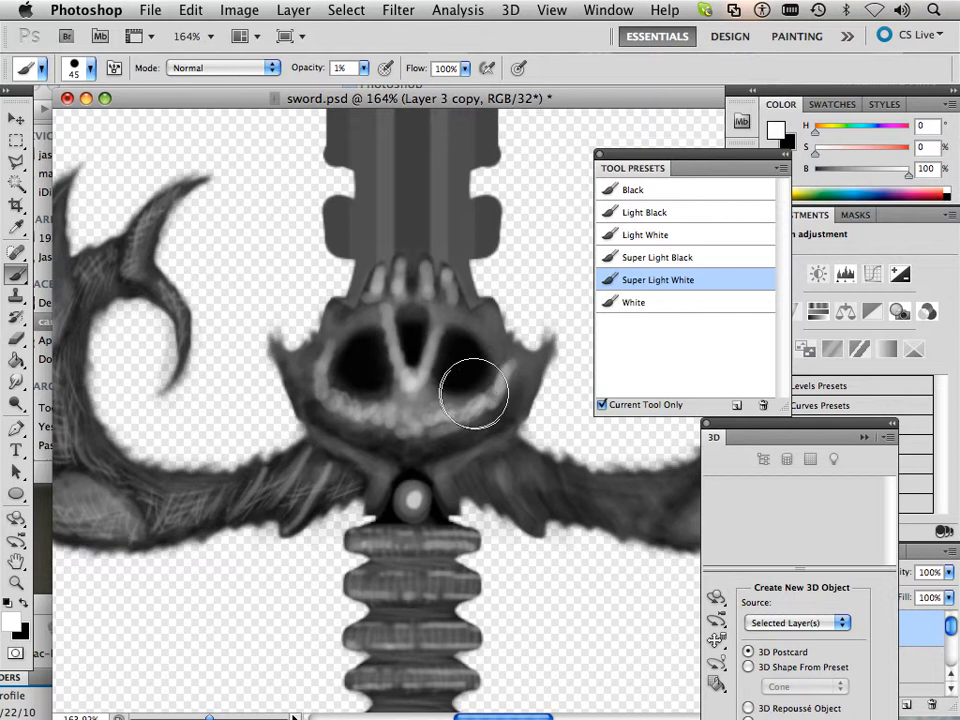
key(bracketleft)
key(bracketleft)
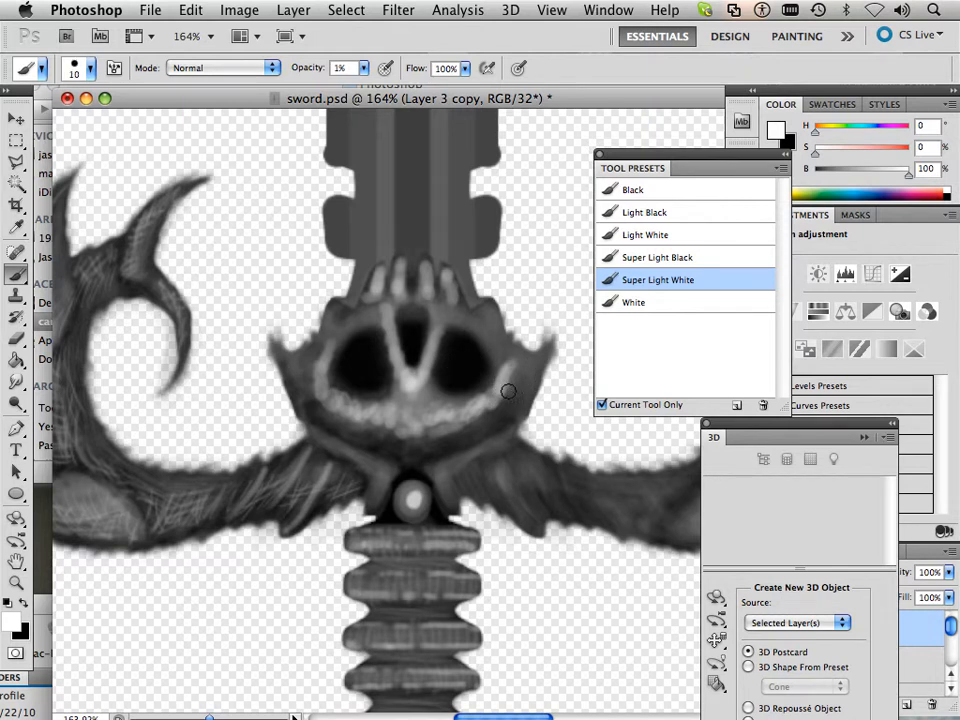
key(bracketright)
key(bracketright)
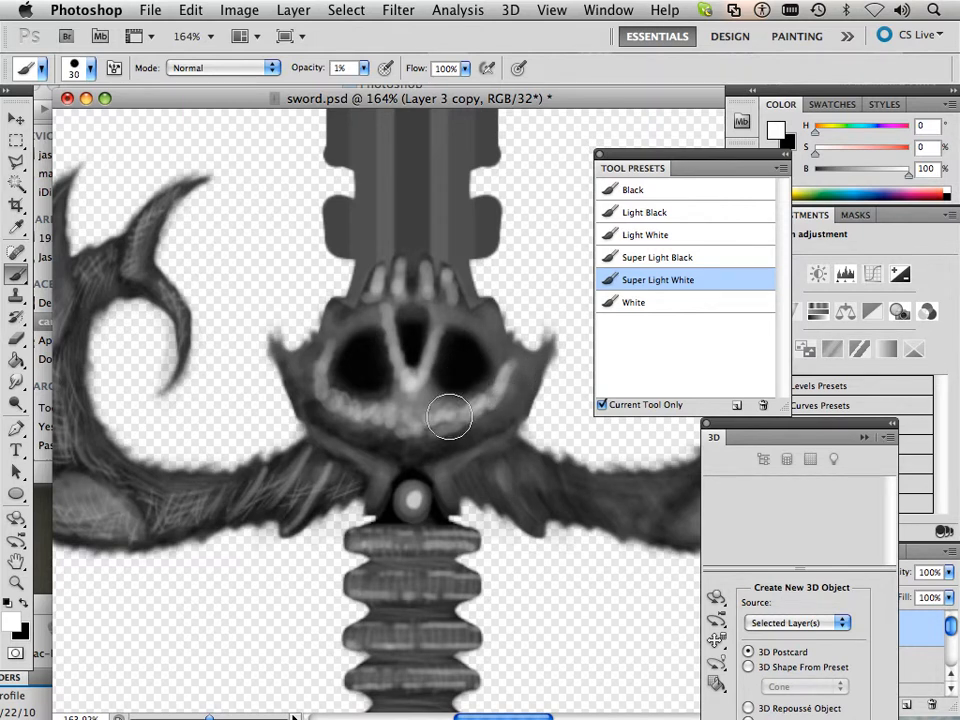
key(bracketleft)
key(bracketleft)
key(bracketleft)
key(bracketleft)
key(bracketleft)
key(bracketleft)
key(bracketleft)
key(bracketleft)
key(bracketleft)
key(bracketright)
key(bracketright)
key(bracketright)
key(bracketright)
key(bracketright)
key(bracketright)
key(bracketright)
key(bracketright)
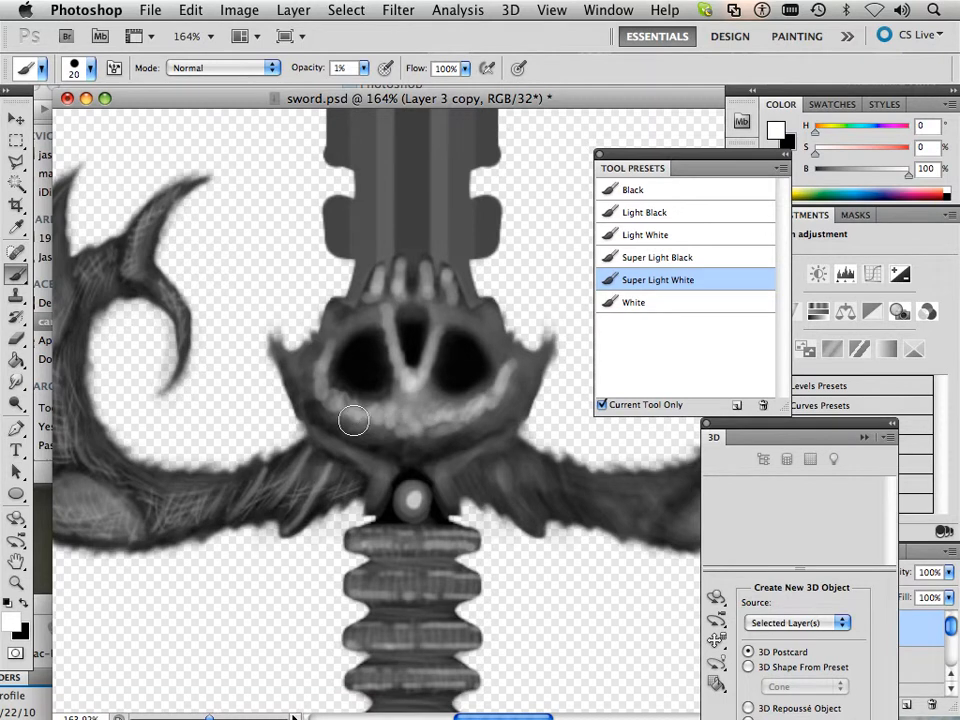
Step: Lighten the skull's forehead, cheeks and jaw around the eye sockets with a size 15 brush at 1% opacity
key(bracketleft)
mouse_move(320, 362)
mouse_down()
mouse_move(447, 316)
mouse_move(410, 310)
mouse_move(353, 325)
mouse_move(400, 311)
mouse_move(381, 323)
mouse_move(455, 317)
mouse_move(494, 341)
mouse_move(508, 369)
mouse_move(449, 321)
mouse_move(500, 373)
mouse_move(401, 318)
mouse_move(337, 353)
mouse_move(359, 330)
mouse_move(335, 360)
mouse_move(364, 328)
mouse_move(377, 333)
mouse_move(391, 344)
mouse_move(400, 386)
mouse_move(383, 323)
mouse_move(356, 323)
mouse_move(335, 349)
mouse_up()
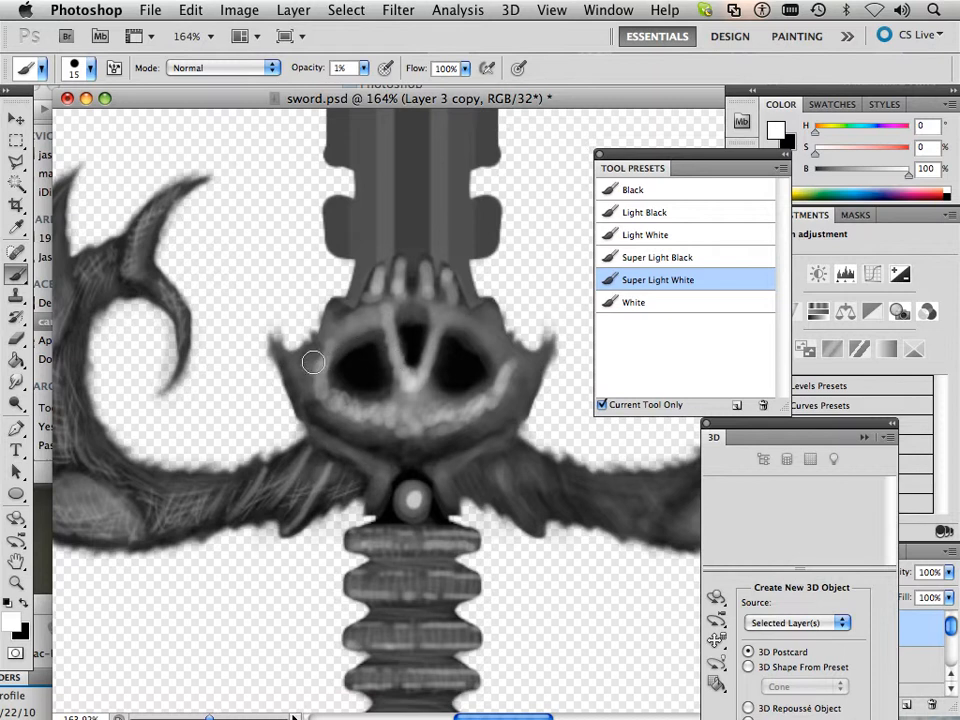
mouse_move(436, 439)
mouse_down()
mouse_move(312, 413)
mouse_move(300, 367)
mouse_up()
mouse_move(342, 318)
mouse_down()
mouse_move(298, 367)
mouse_move(384, 410)
mouse_move(493, 381)
mouse_move(507, 403)
mouse_move(498, 411)
mouse_move(521, 373)
mouse_up()
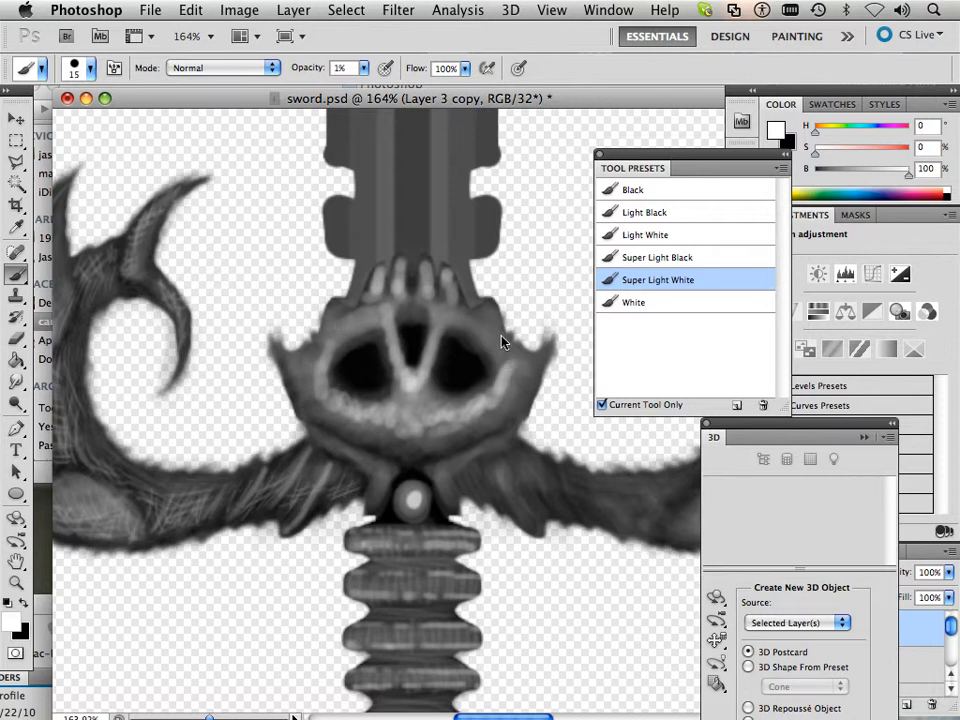
Step: Lighten the area from the jaw down around the round gem, and brighten the gem's centre with a size 9 brush
mouse_move(438, 441)
mouse_down()
mouse_move(407, 473)
mouse_move(433, 490)
mouse_move(436, 524)
mouse_move(386, 512)
mouse_up()
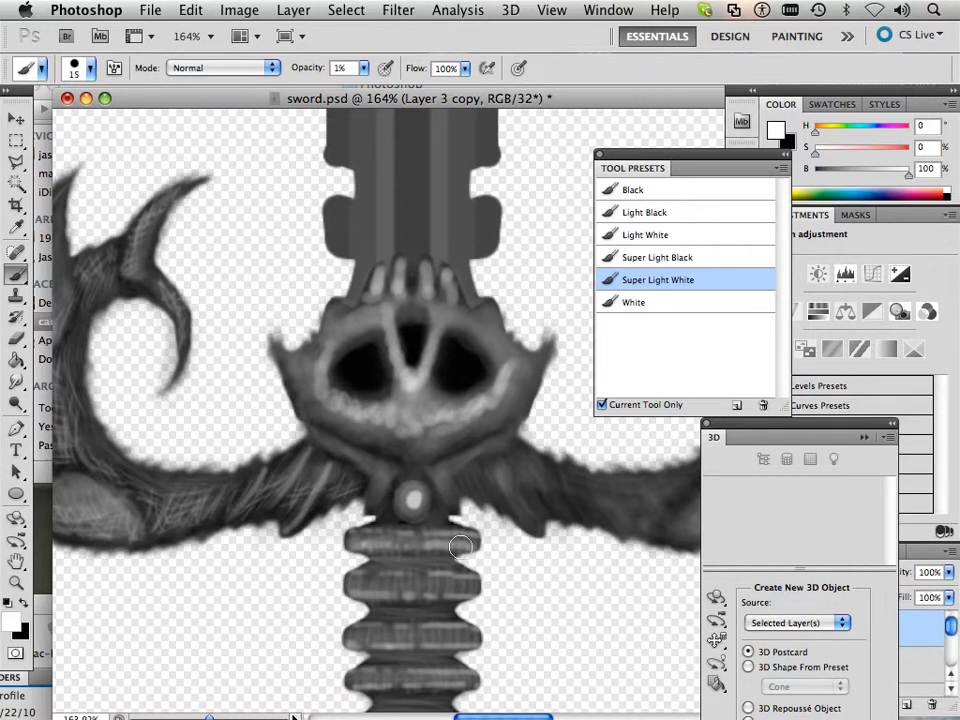
key(bracketleft)
key(bracketleft)
key(bracketleft)
key(bracketleft)
key(bracketleft)
key(bracketright)
key(bracketright)
key(bracketright)
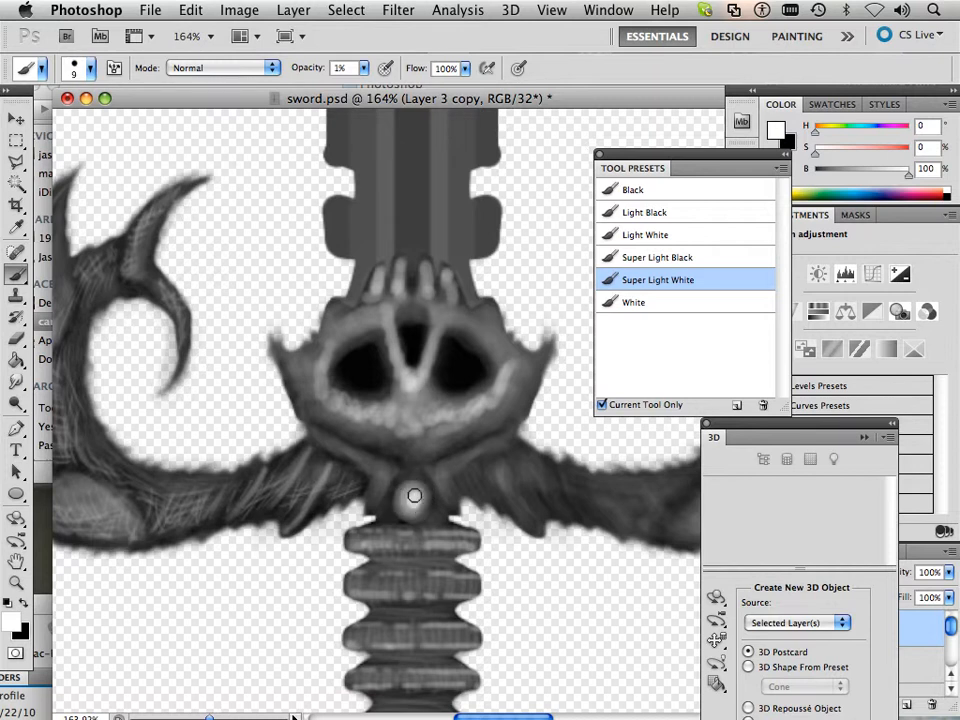
drag(414, 495, 419, 510)
Step: Blend the gem's shading into a smooth sphere with the Smudge tool at 100% strength, using brush sizes 8 and 6
scroll(478, 407, up, 5)
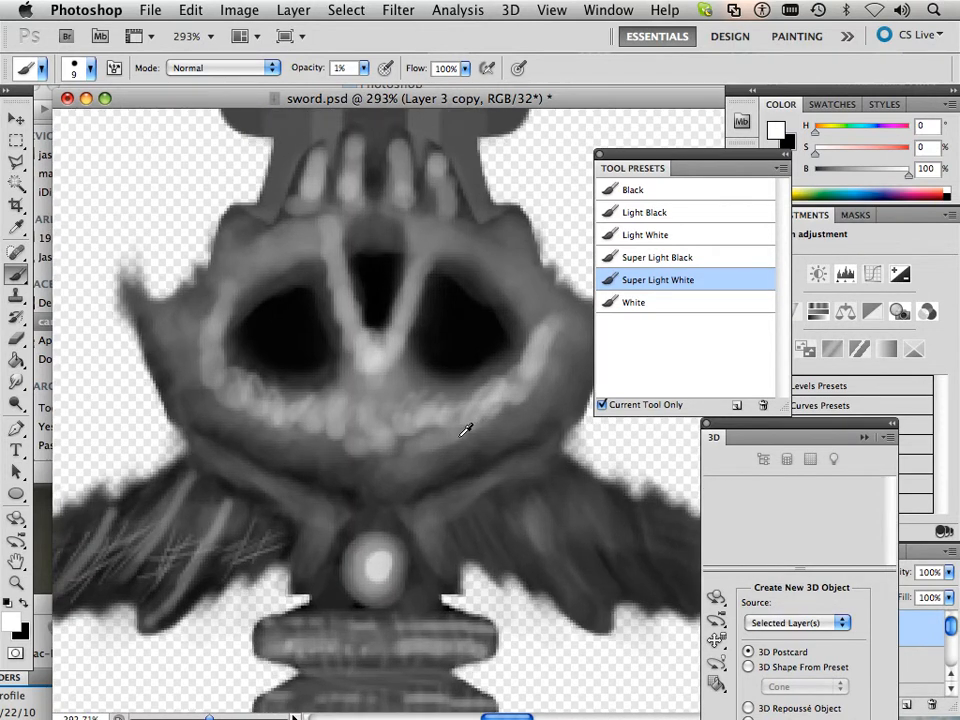
click(16, 383)
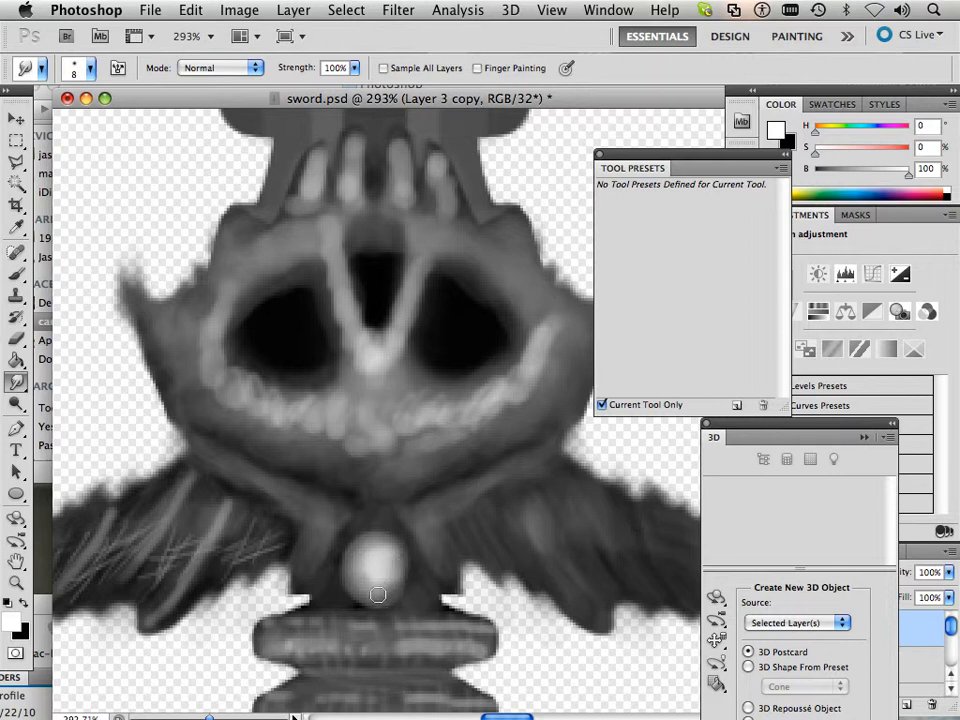
key(bracketleft)
key(bracketleft)
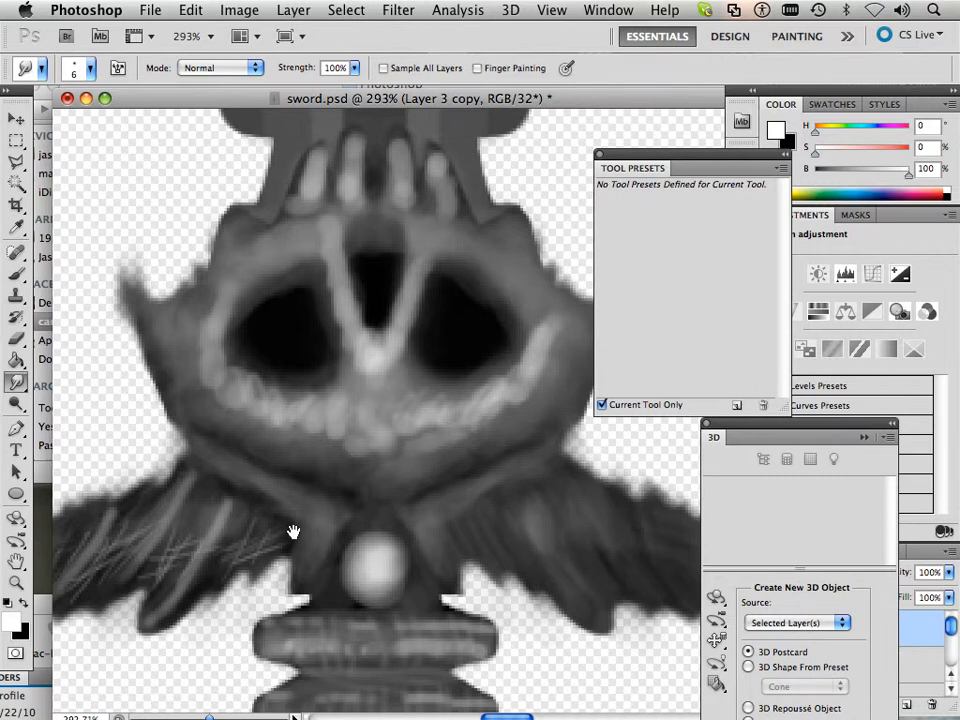
Step: Smudge the lower-left edge of the pommel's lower ring, using a size 20 brush and a size 8 brush
drag(253, 551, 444, 476)
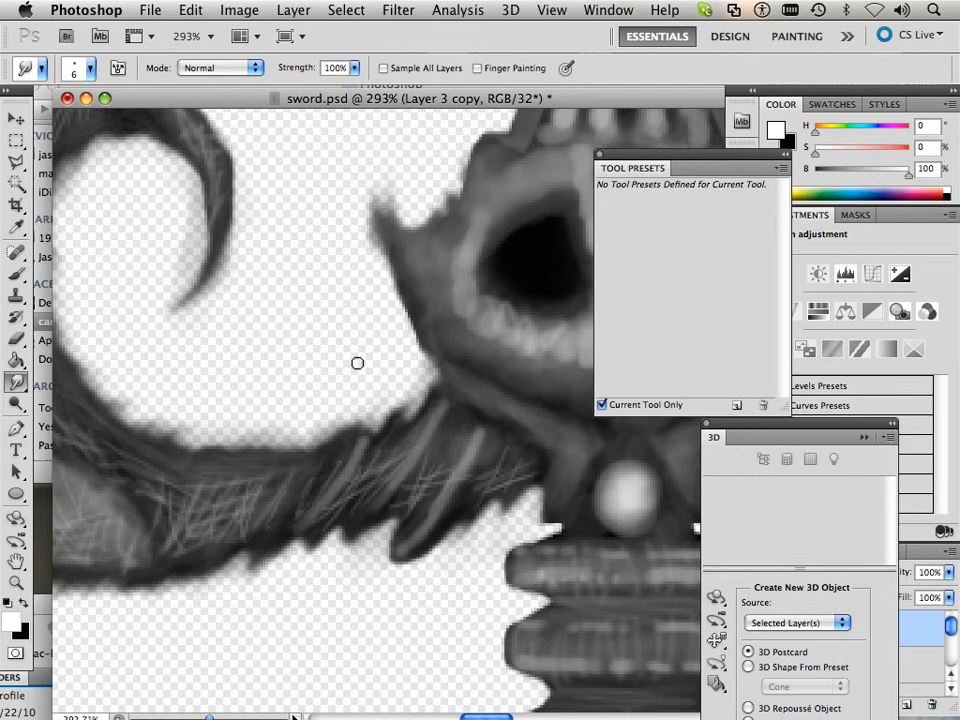
scroll(357, 364, down, 8)
scroll(356, 368, down, 4)
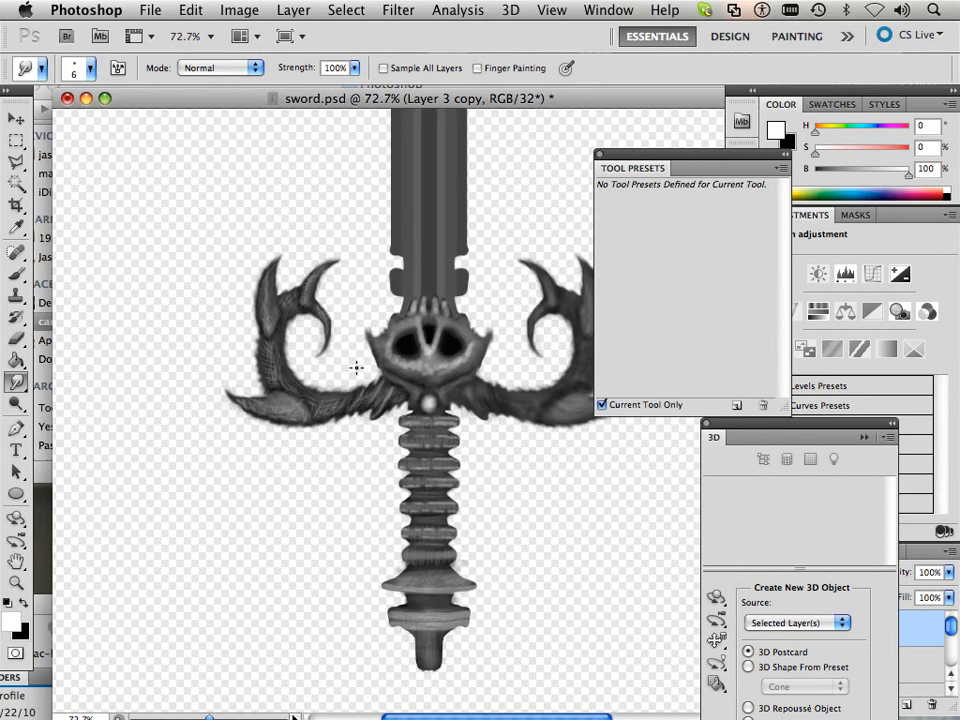
scroll(356, 367, down, 2)
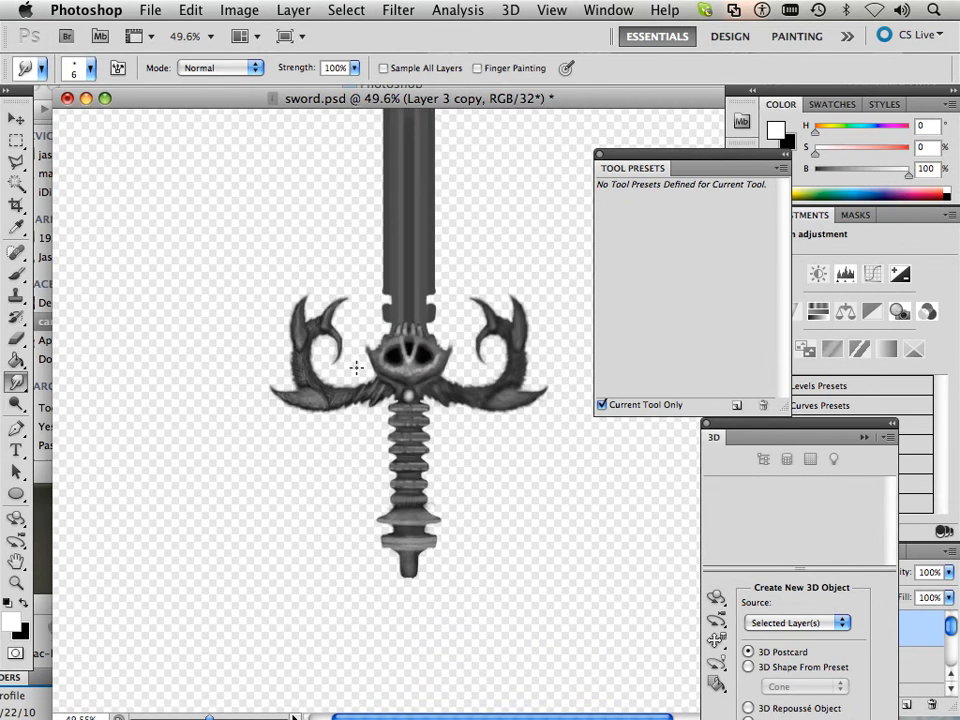
scroll(356, 367, up, 7)
scroll(268, 221, down, 10)
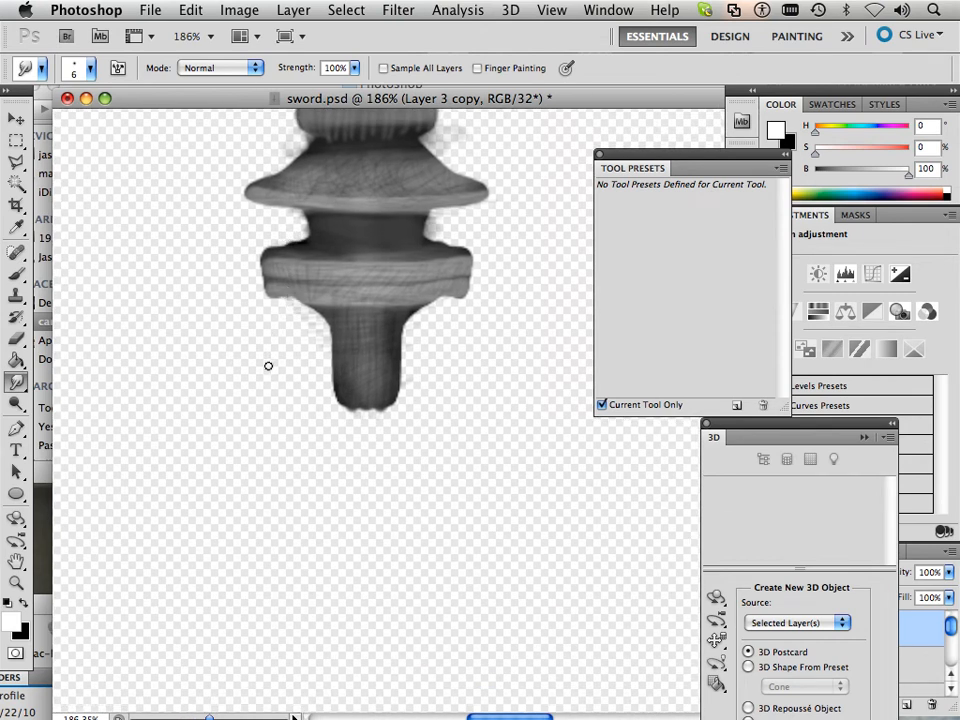
key(bracketright)
key(bracketright)
key(bracketright)
key(bracketright)
key(bracketright)
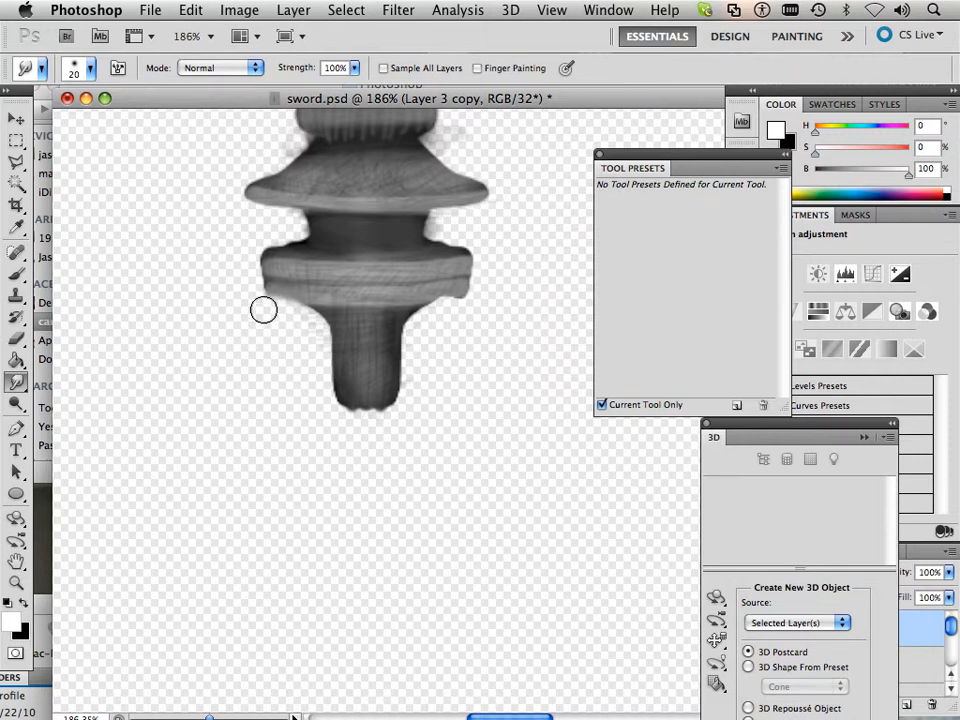
key(bracketleft)
key(bracketleft)
key(bracketleft)
key(bracketleft)
key(bracketleft)
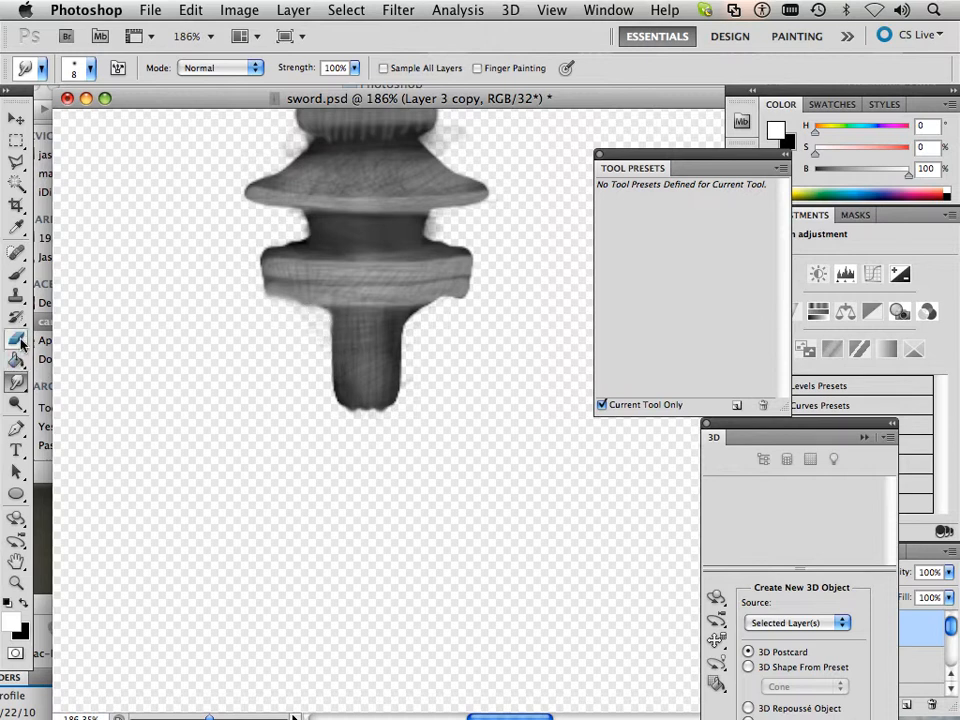
Step: Rebuild the lower-left edge of the pommel's lower ring with the Clone Stamp, sampling the ring's own texture
click(16, 296)
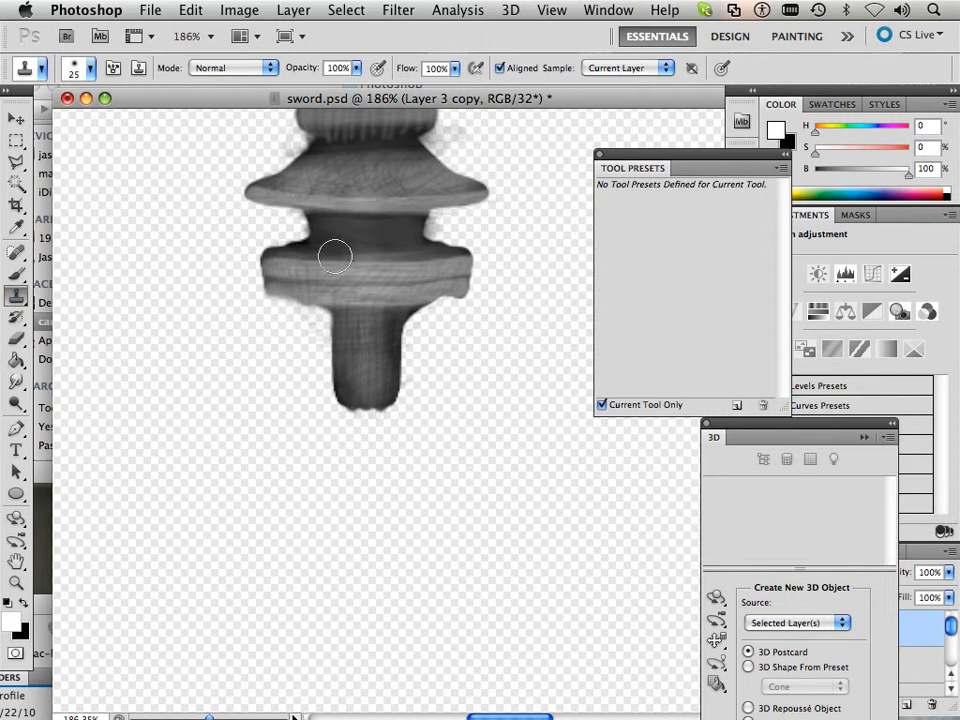
alt+click(310, 282)
drag(308, 304, 311, 307)
mouse_move(272, 300)
mouse_down()
mouse_move(331, 301)
mouse_move(273, 291)
mouse_move(337, 298)
mouse_move(284, 291)
mouse_up()
mouse_move(278, 293)
mouse_down()
mouse_move(321, 301)
mouse_move(275, 291)
mouse_up()
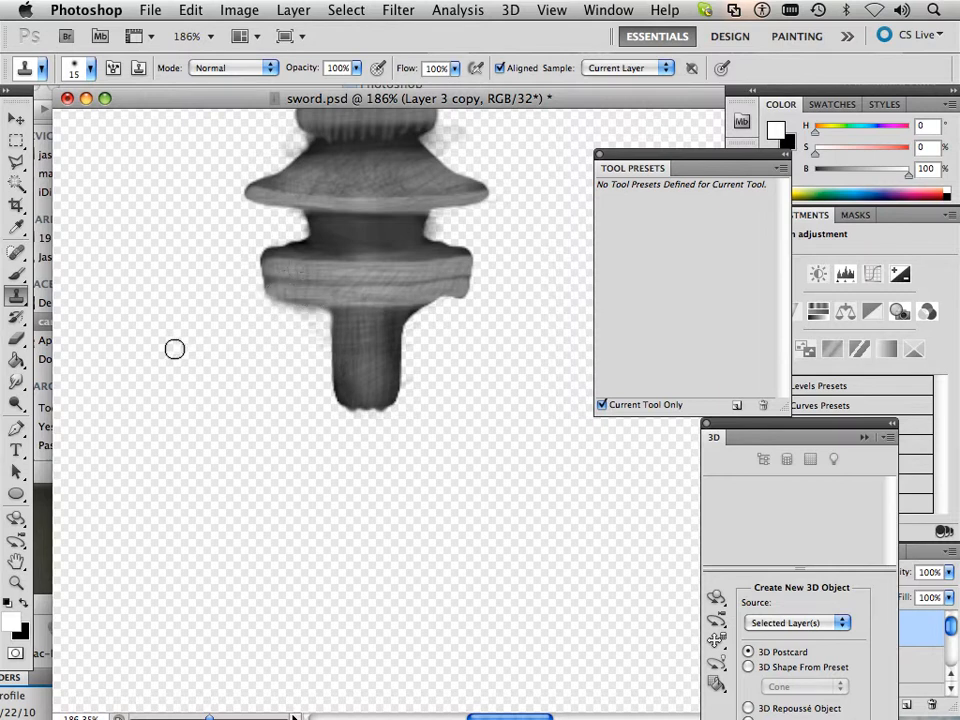
Step: Clean up the left outline of the pommel's lower ring with a size 6 Eraser
click(16, 340)
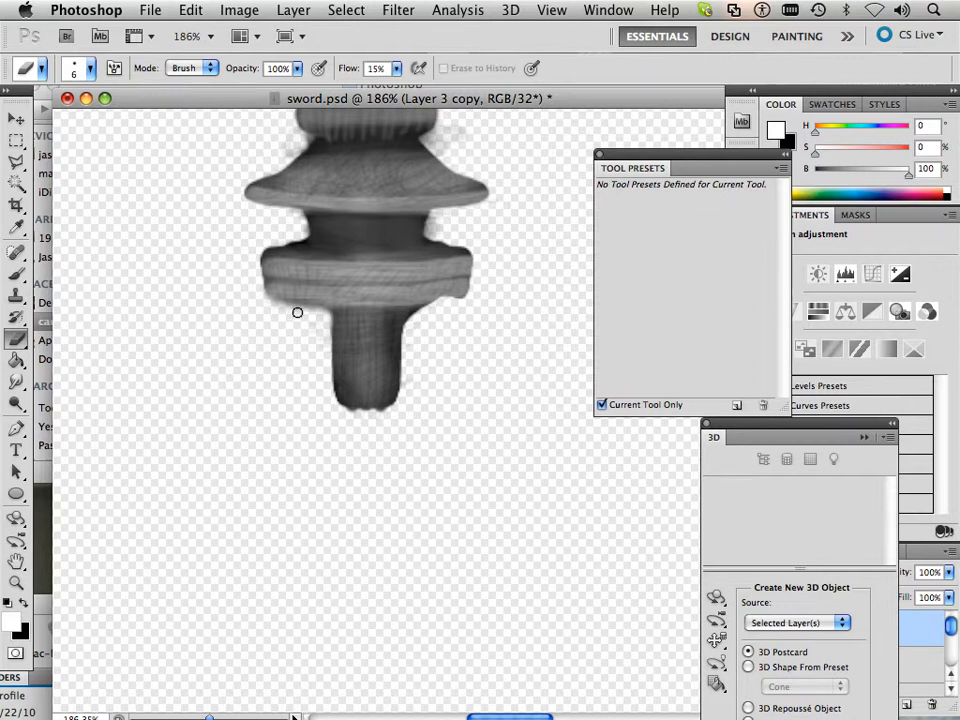
mouse_move(267, 304)
mouse_down()
mouse_move(256, 254)
mouse_move(273, 245)
mouse_move(261, 246)
mouse_move(300, 239)
mouse_up()
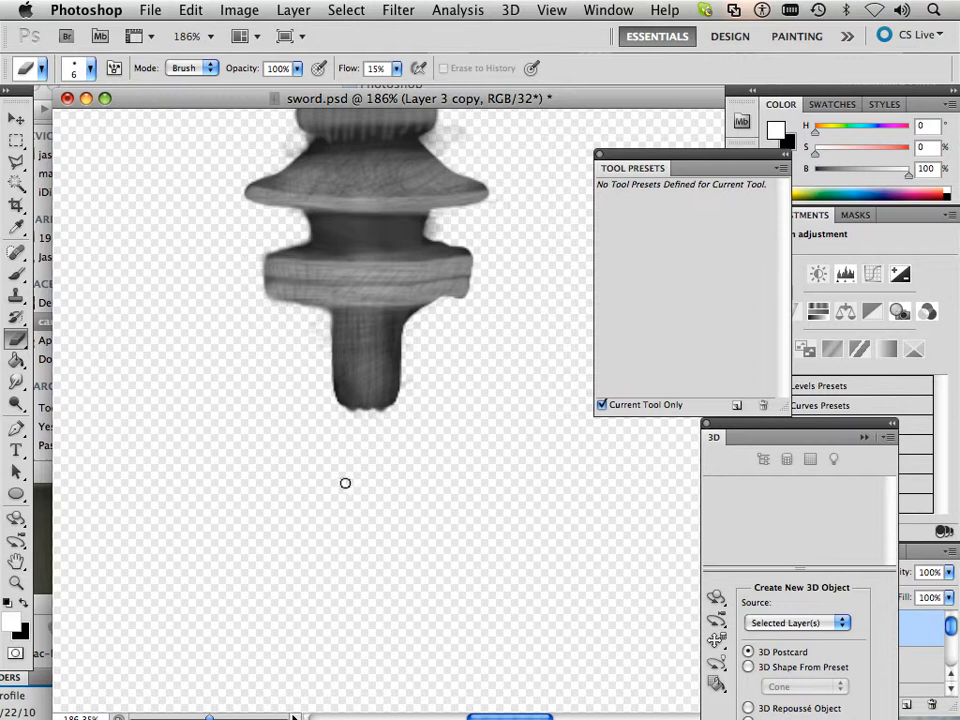
Step: Add a new empty layer above Layer 3 copy for the blade shading
key(super+0)
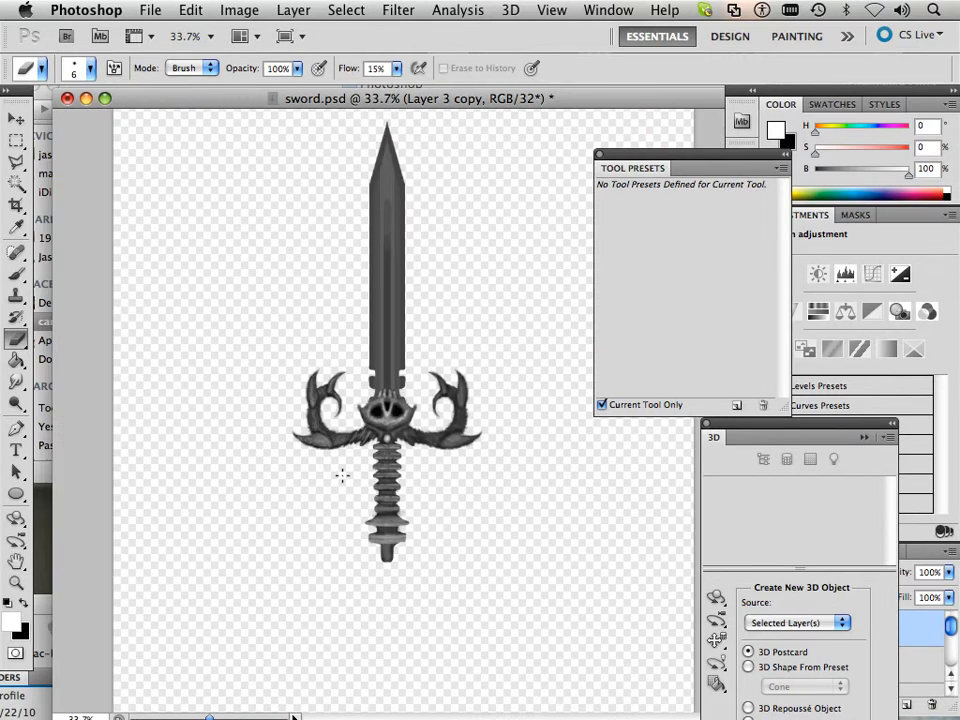
scroll(341, 476, up, 3)
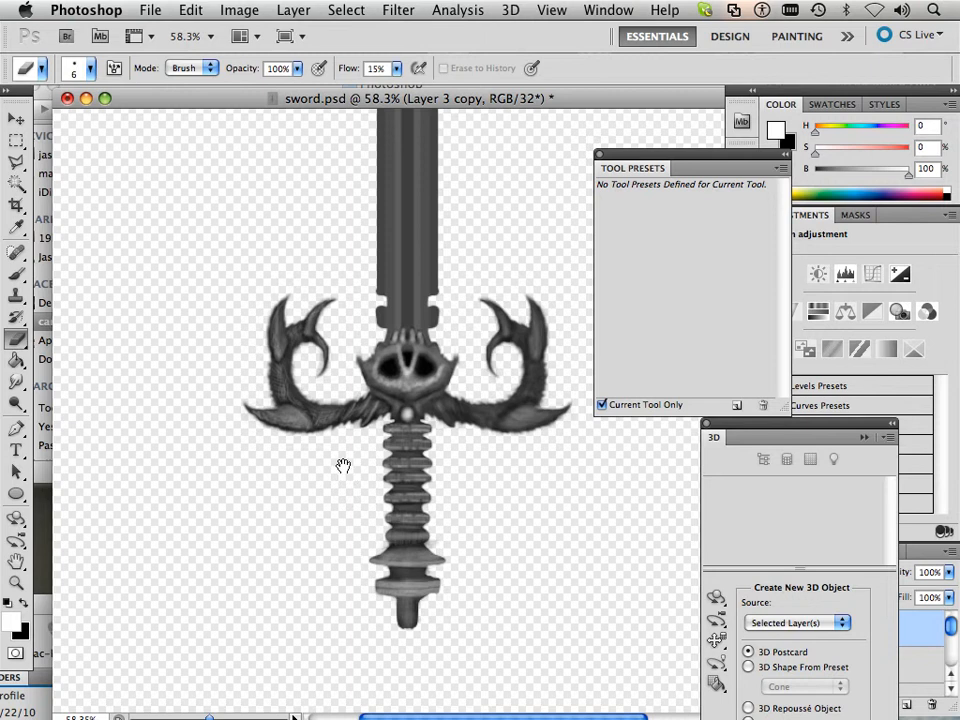
drag(343, 466, 283, 591)
drag(350, 438, 313, 543)
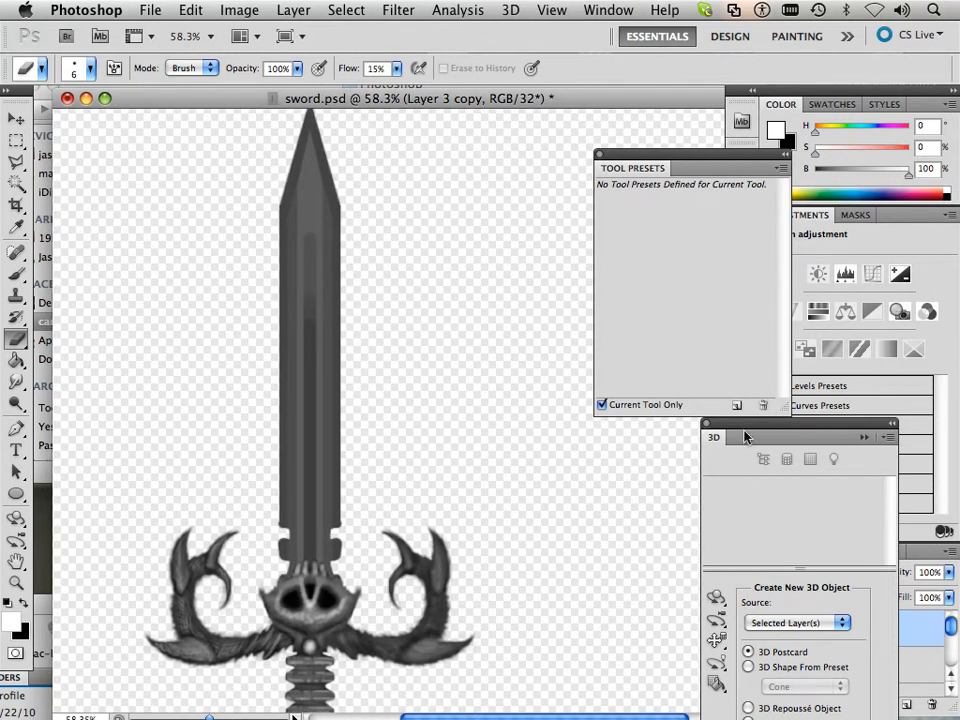
click(16, 118)
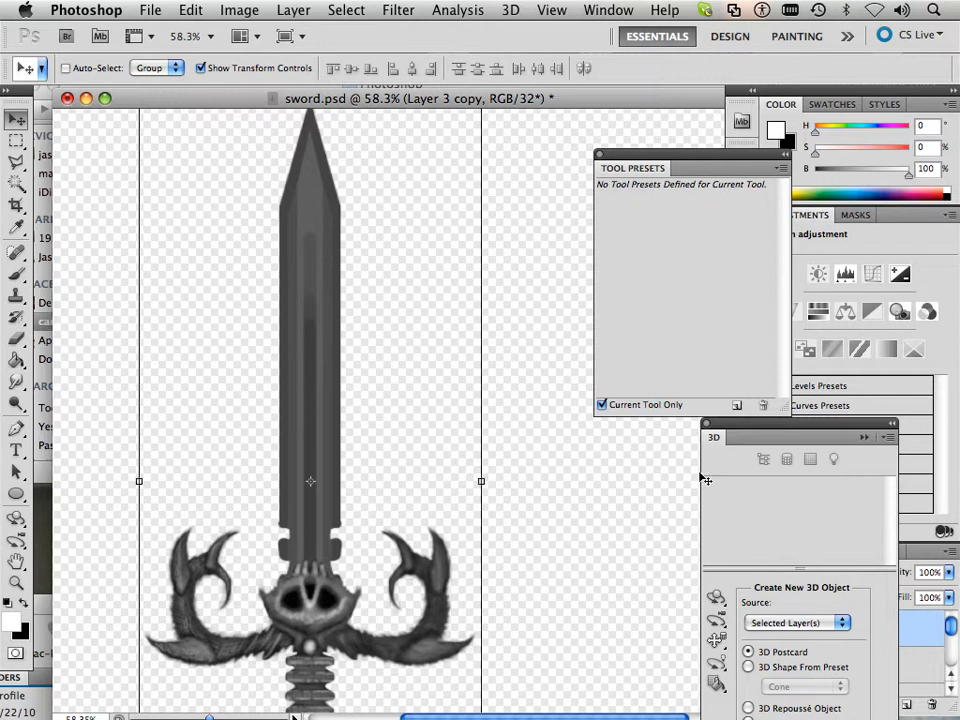
click(926, 553)
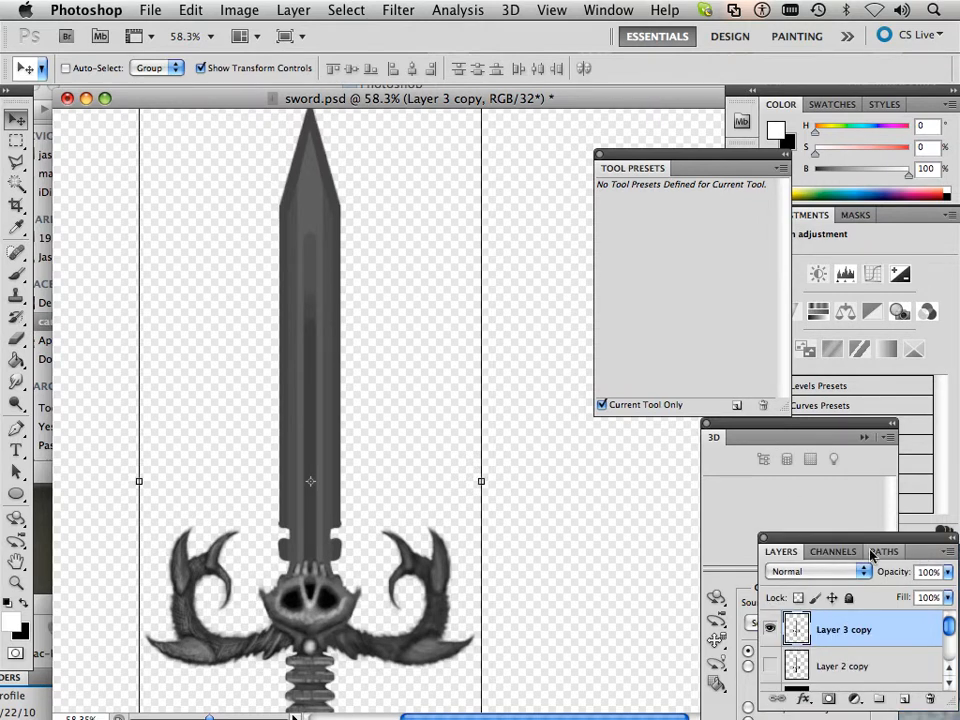
drag(837, 543, 620, 321)
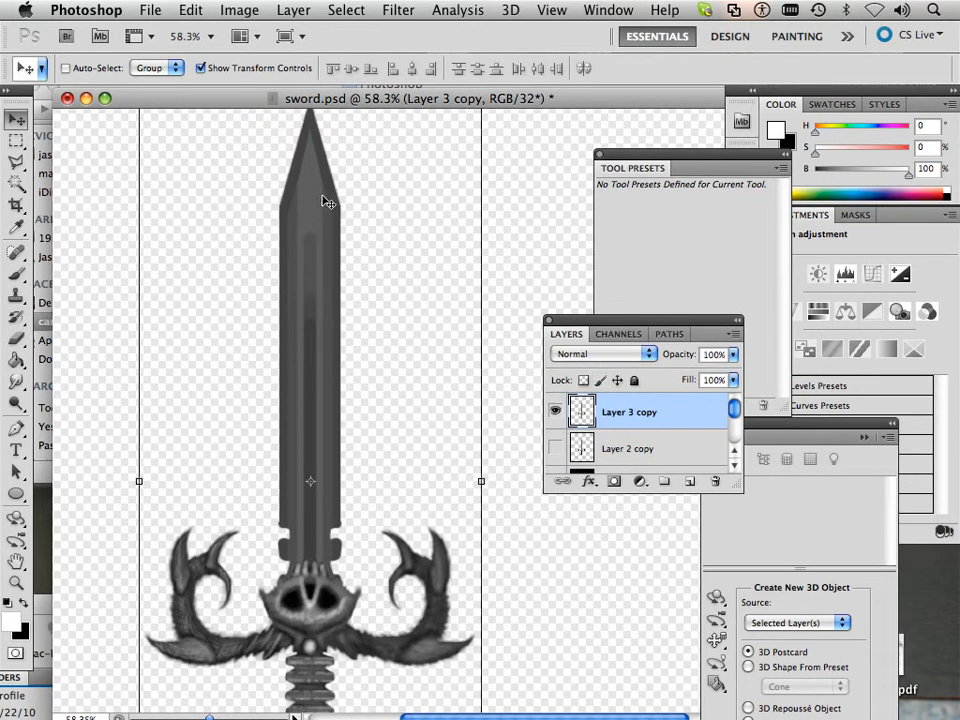
click(689, 482)
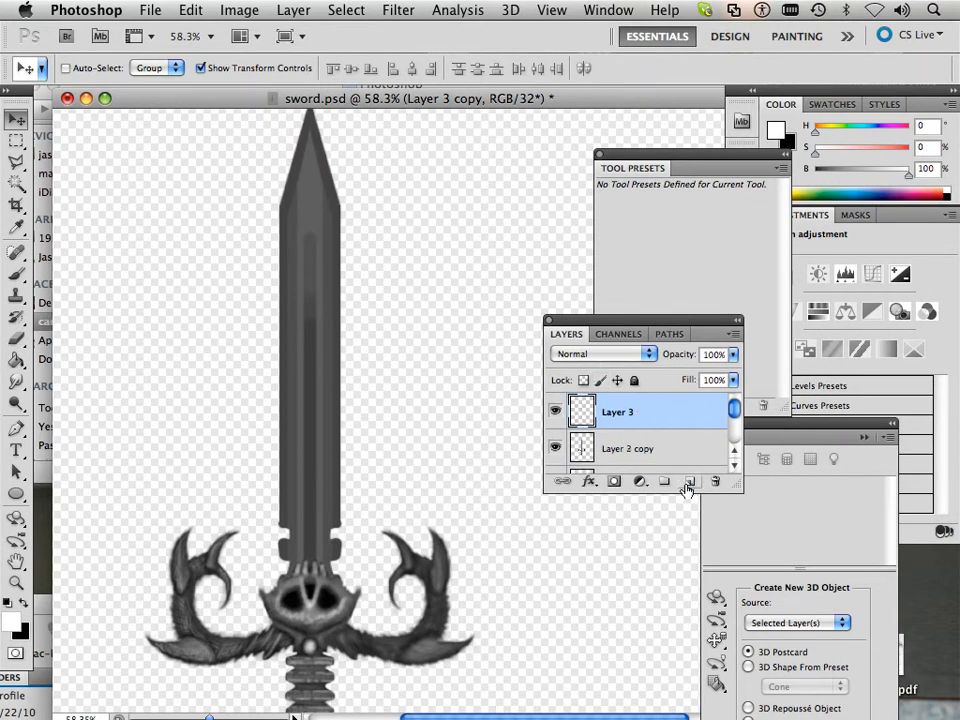
Step: Brighten the blade from its tip downward with the Super Light White brush preset at size 60 and 1% opacity
click(16, 273)
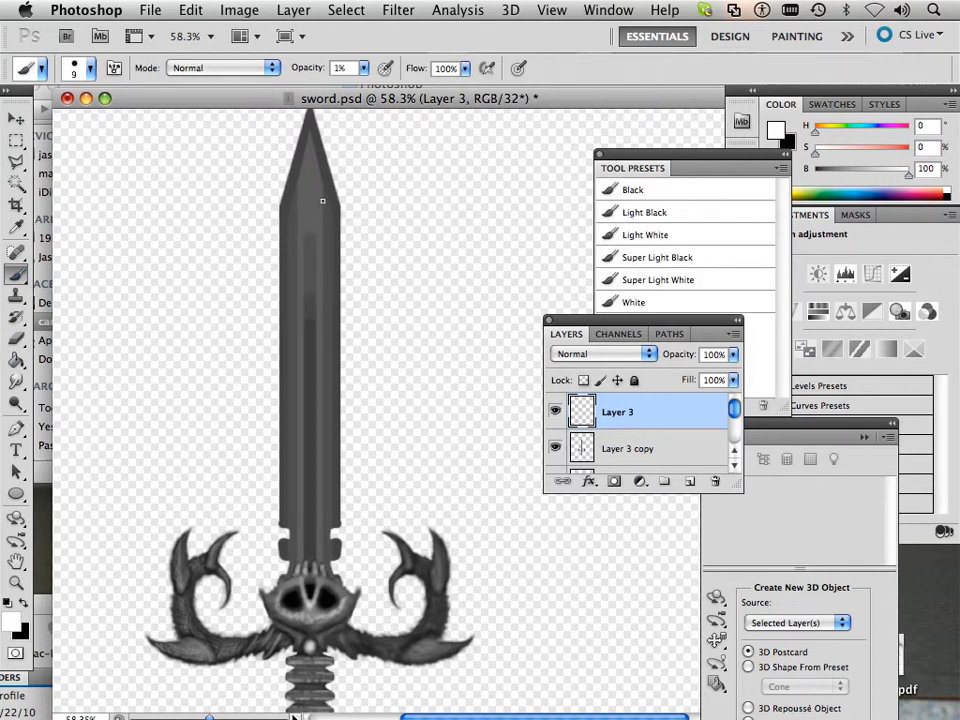
click(652, 280)
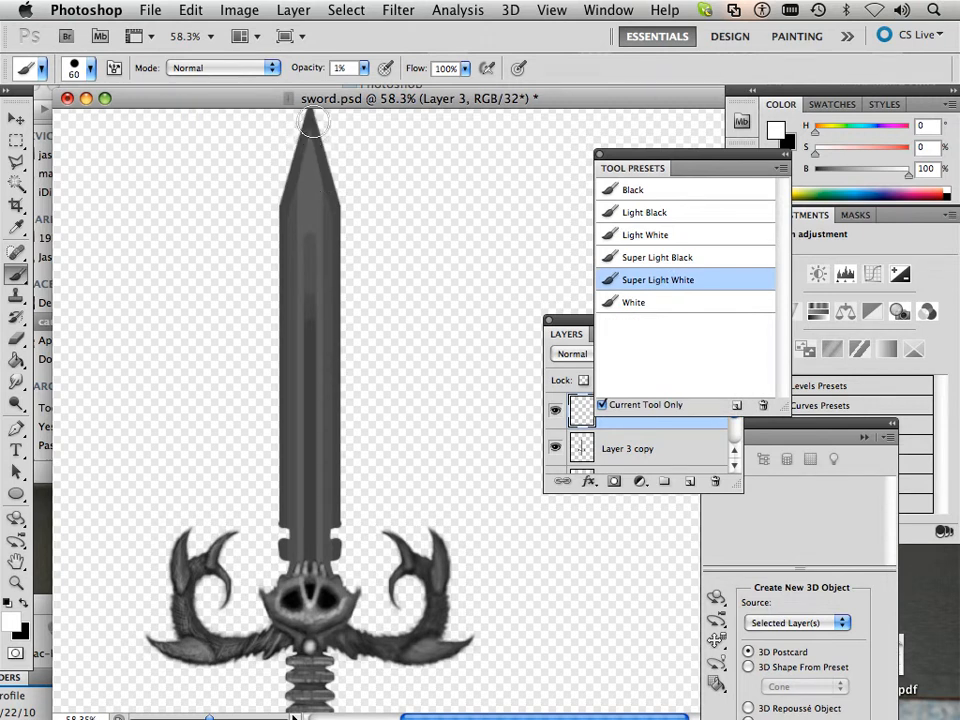
mouse_move(311, 143)
mouse_down()
mouse_move(309, 231)
mouse_move(312, 131)
mouse_move(314, 314)
mouse_move(310, 163)
mouse_move(309, 294)
mouse_move(316, 268)
mouse_move(304, 396)
mouse_move(314, 162)
mouse_move(318, 533)
mouse_move(309, 124)
mouse_move(302, 549)
mouse_move(300, 158)
mouse_move(284, 505)
mouse_move(335, 311)
mouse_move(304, 158)
mouse_move(288, 537)
mouse_move(353, 179)
mouse_move(343, 176)
mouse_move(324, 558)
mouse_move(302, 142)
mouse_move(288, 240)
mouse_move(304, 380)
mouse_move(312, 185)
mouse_move(291, 600)
mouse_move(295, 470)
mouse_move(284, 457)
mouse_move(291, 562)
mouse_move(300, 385)
mouse_move(285, 479)
mouse_move(308, 104)
mouse_move(295, 456)
mouse_move(312, 357)
mouse_move(318, 183)
mouse_move(310, 532)
mouse_move(324, 338)
mouse_move(324, 447)
mouse_move(315, 434)
mouse_move(345, 289)
mouse_up()
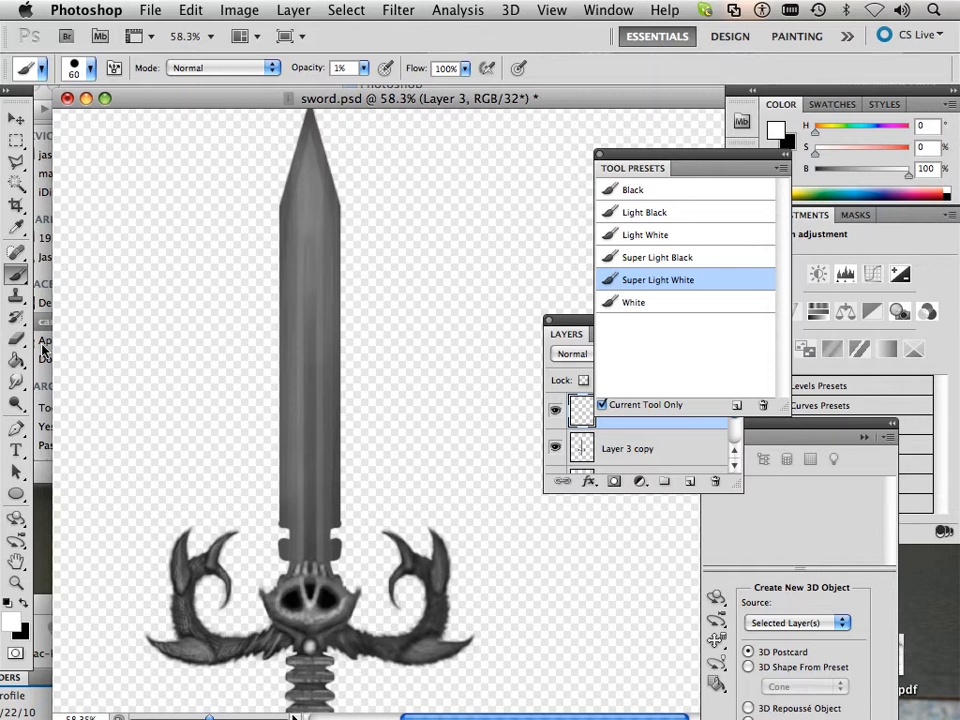
Step: Paint a dark groove down the centre of the blade with the Light Black brush preset at size 10 and 25% opacity
click(646, 213)
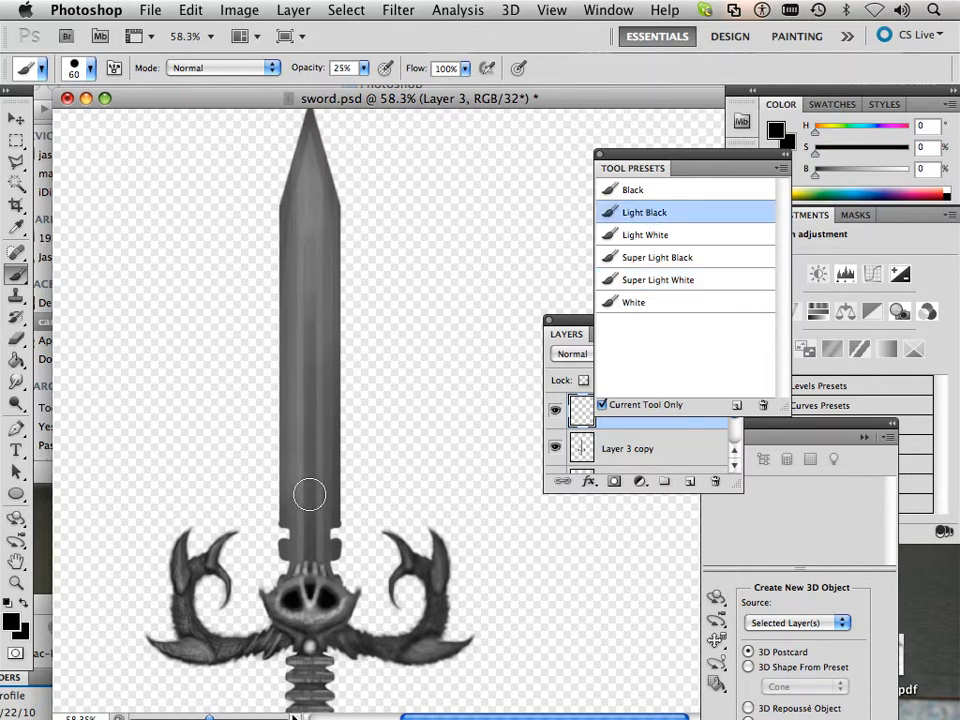
key(bracketleft)
key(bracketleft)
key(bracketleft)
key(bracketleft)
key(bracketleft)
key(bracketleft)
drag(312, 558, 326, 257)
key(super+z)
drag(310, 562, 295, 190)
drag(309, 527, 323, 238)
drag(310, 553, 309, 234)
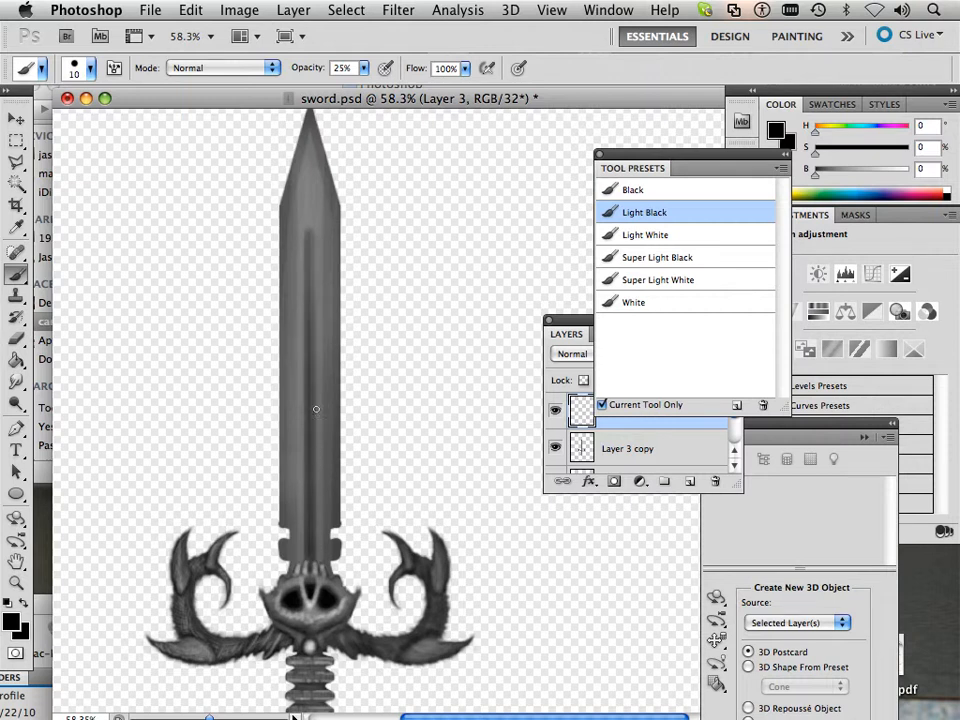
Step: Deepen the blade's central groove and darken its two outer edges with the same size 10 black brush
drag(309, 556, 309, 270)
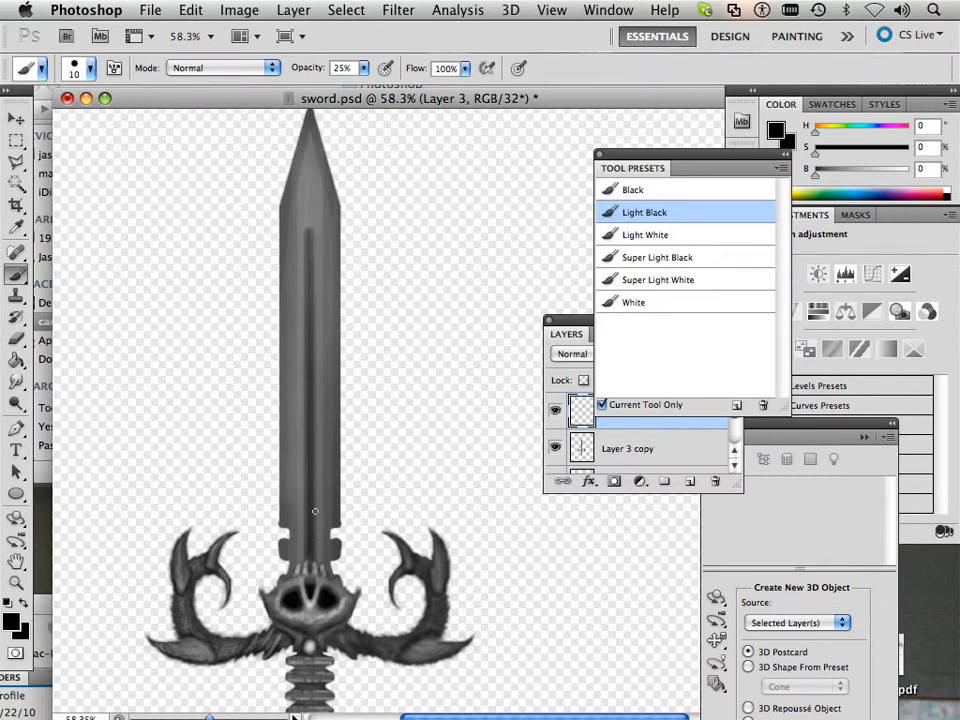
drag(315, 511, 316, 224)
drag(340, 190, 336, 536)
drag(280, 203, 280, 352)
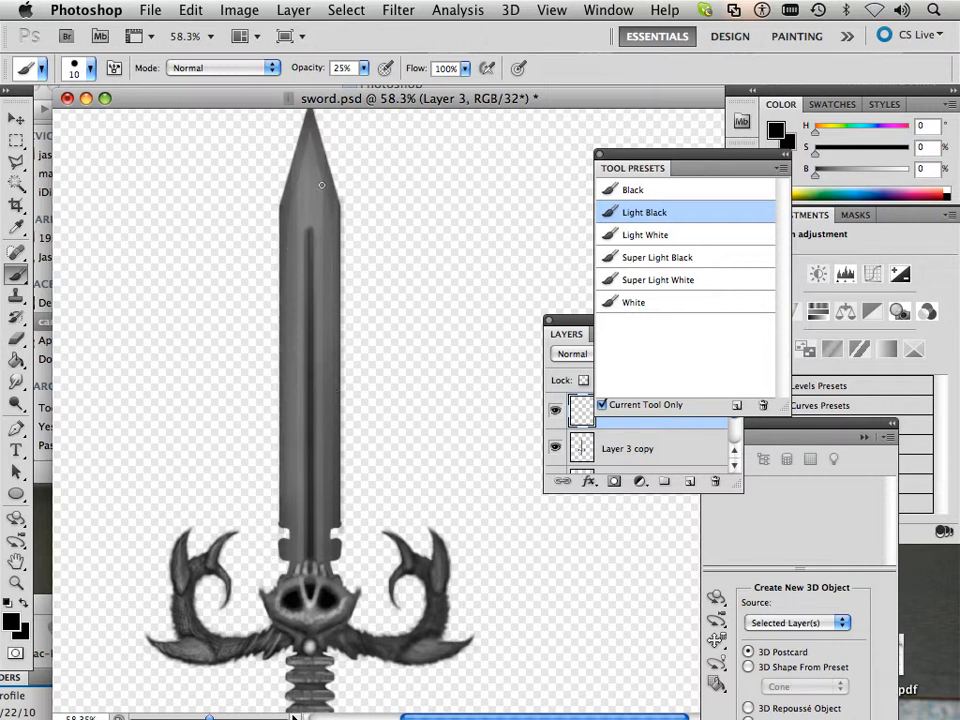
Step: Hatch fine dark scratches across the left half of the blade just above the skull, reducing the brush to size 1
scroll(357, 216, up, 8)
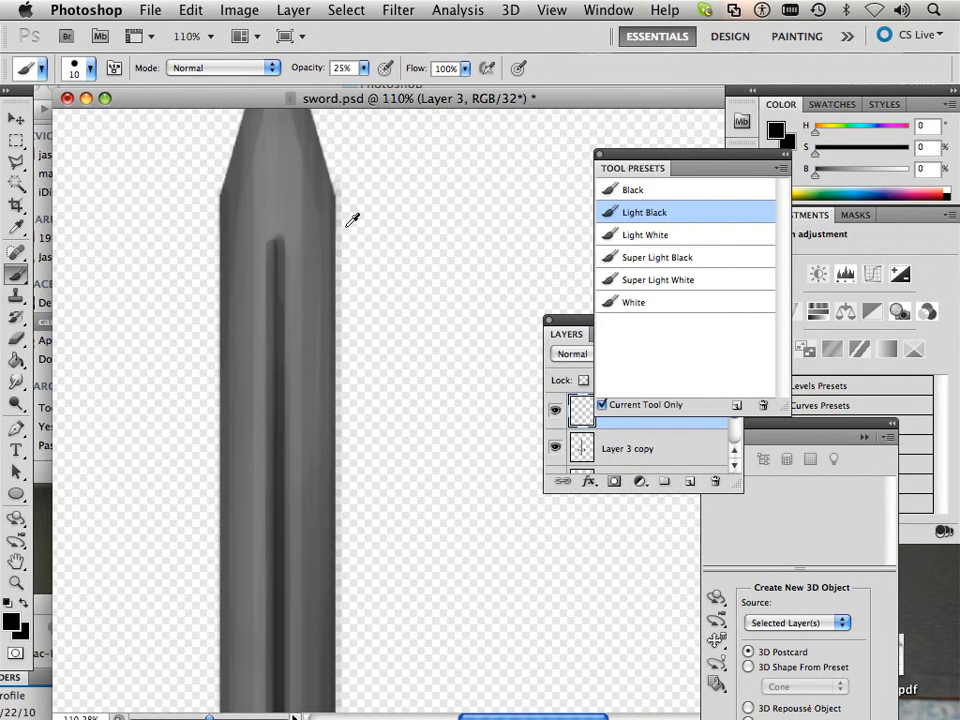
drag(277, 345, 375, 150)
drag(268, 490, 289, 155)
drag(320, 328, 266, 326)
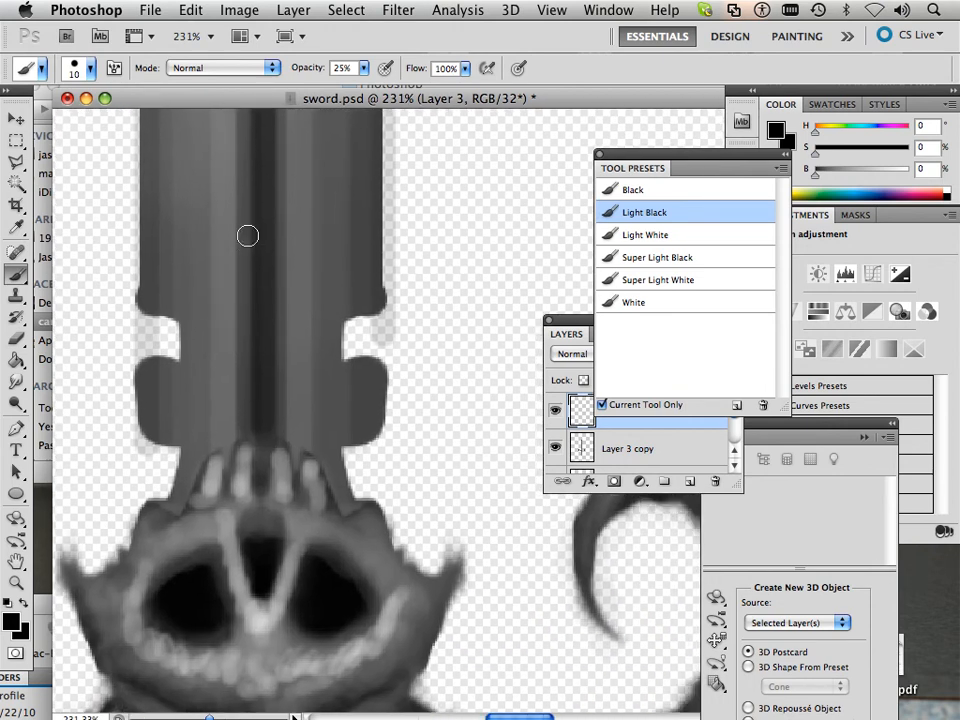
key(bracketleft)
key(bracketleft)
key(bracketleft)
key(bracketleft)
key(bracketleft)
key(bracketleft)
key(bracketleft)
mouse_move(246, 421)
mouse_down()
mouse_move(245, 406)
mouse_move(160, 394)
mouse_up()
drag(206, 359, 160, 370)
key(bracketleft)
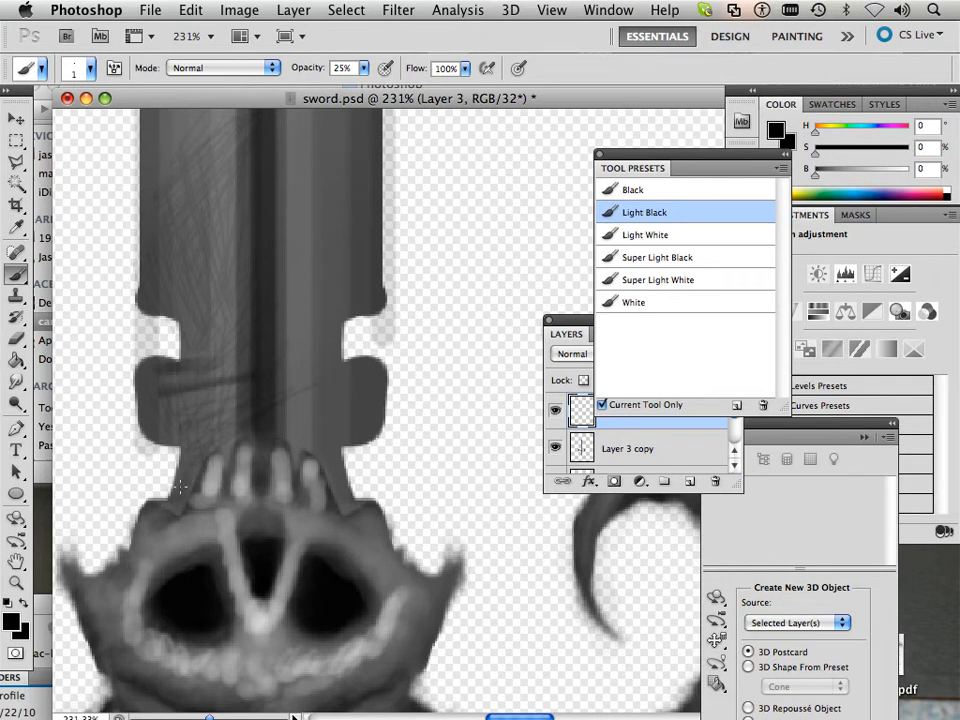
Step: Extend the scratch texture up the lower left half of the blade with the Light Black preset at brush size 1
scroll(181, 486, up, 5)
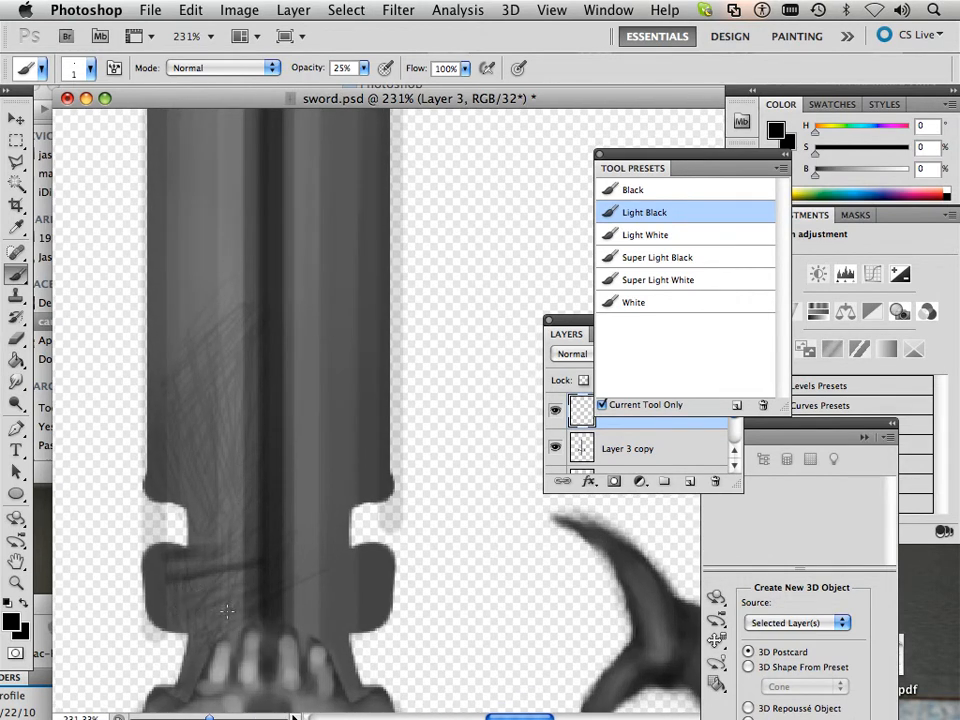
alt+click(251, 552)
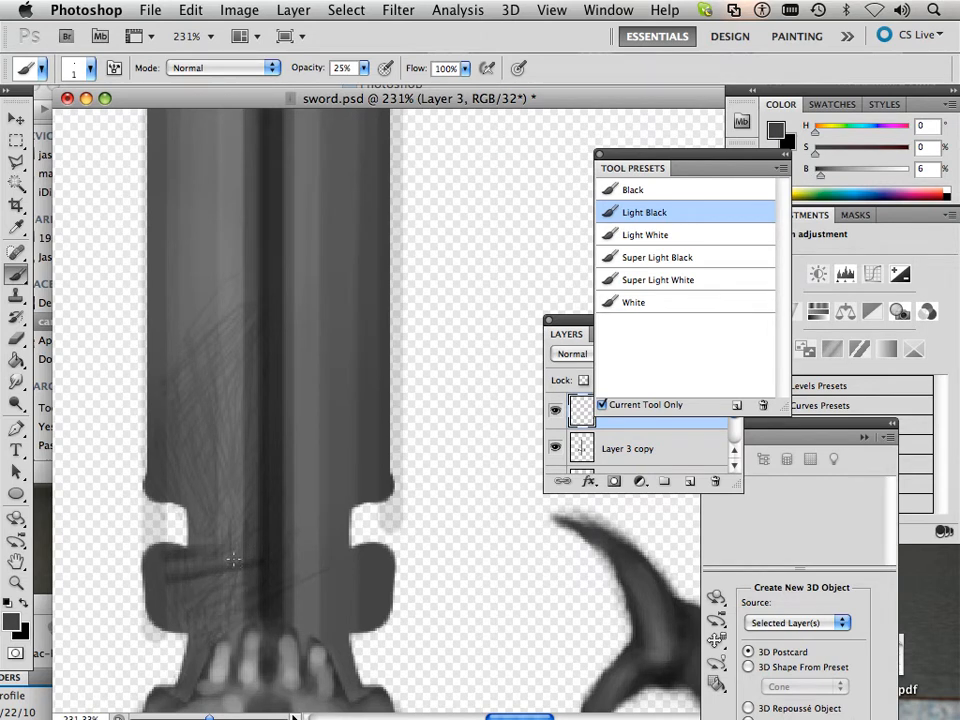
click(668, 214)
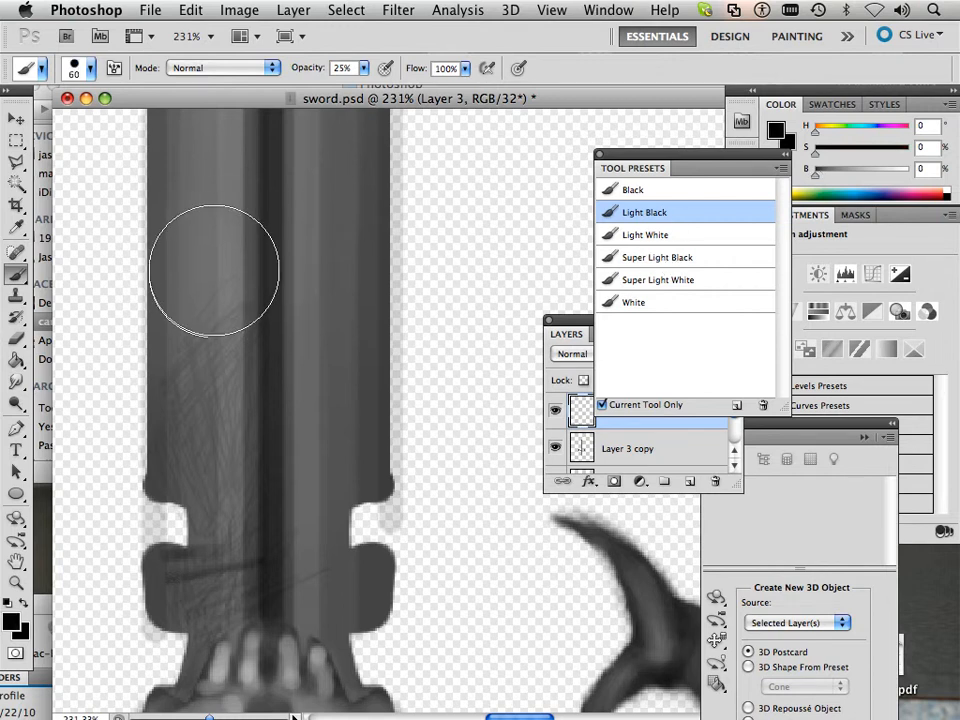
key(bracketleft)
key(bracketleft)
key(bracketleft)
key(bracketleft)
key(bracketleft)
key(bracketleft)
key(bracketleft)
key(bracketleft)
key(bracketleft)
key(bracketleft)
key(bracketleft)
key(bracketleft)
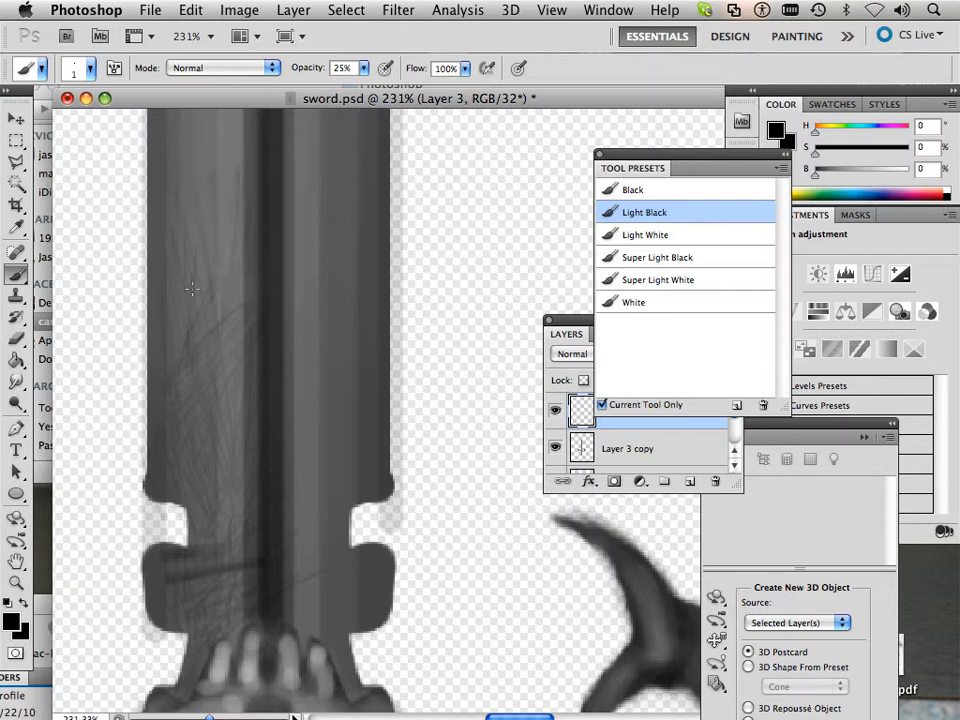
mouse_move(192, 289)
mouse_down()
mouse_move(195, 147)
mouse_move(180, 131)
mouse_move(173, 353)
mouse_up()
Step: Continue the fine dark hatching up the left half of the blade's middle and upper sections
scroll(238, 369, up, 3)
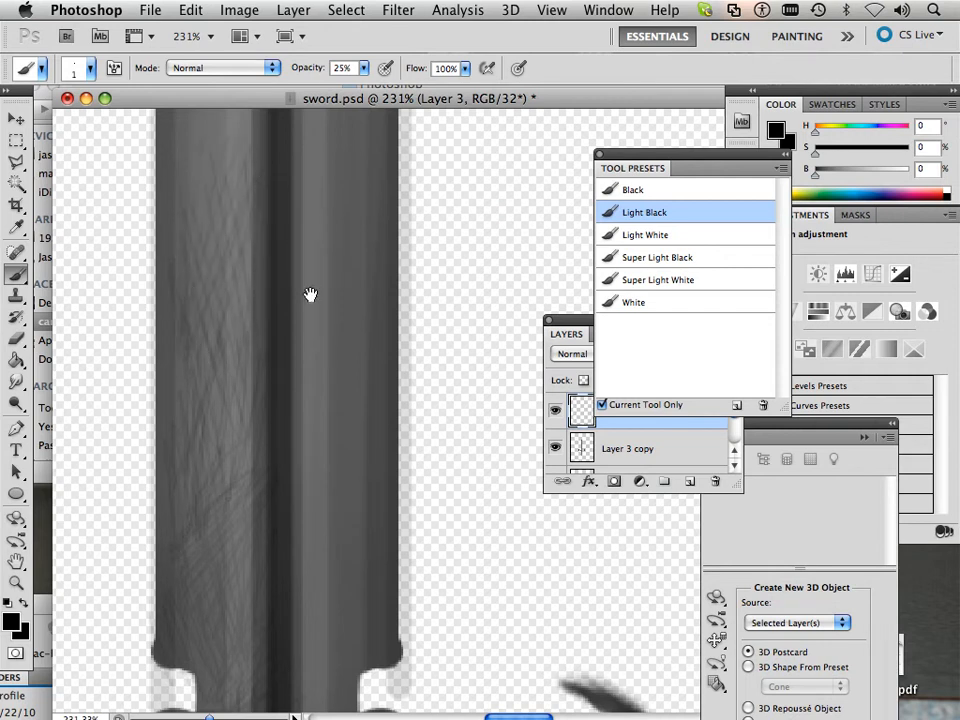
drag(311, 294, 298, 418)
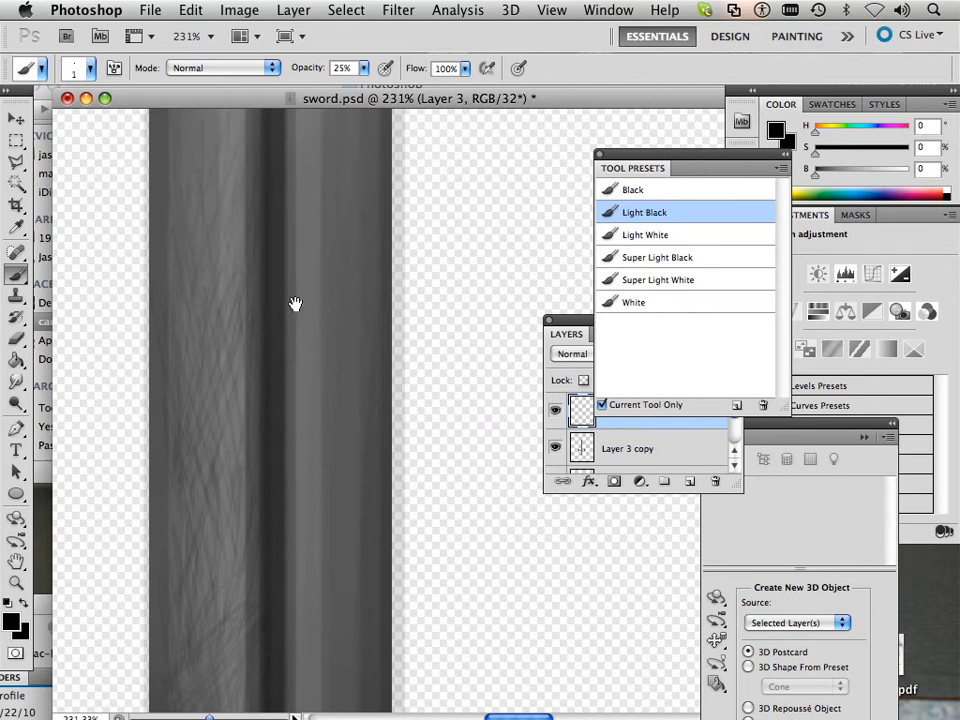
drag(294, 304, 325, 450)
drag(197, 306, 215, 495)
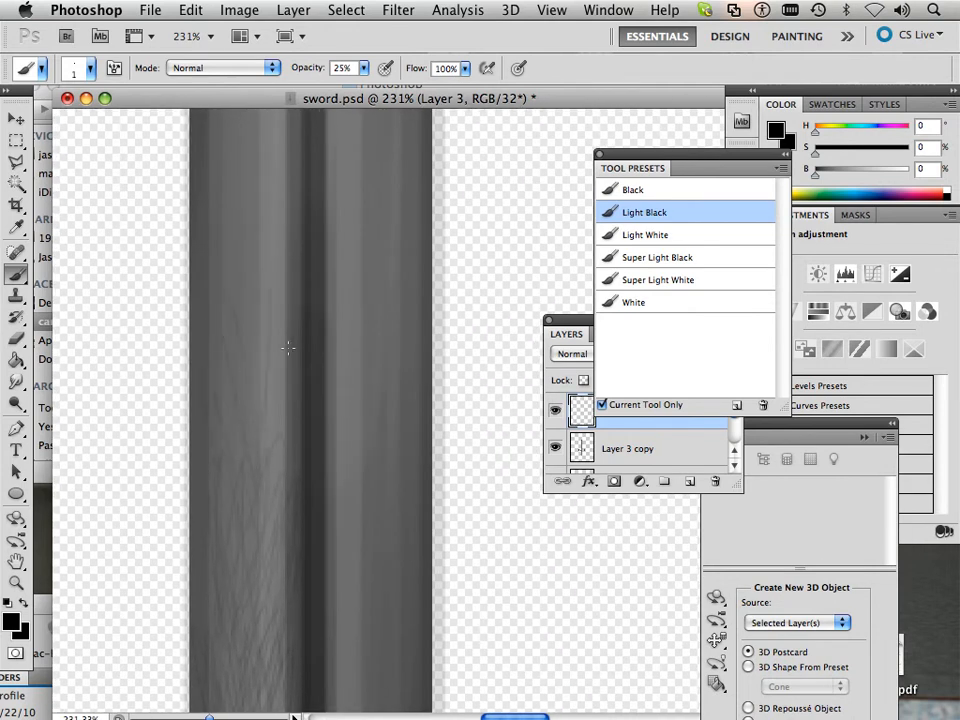
drag(278, 518, 275, 264)
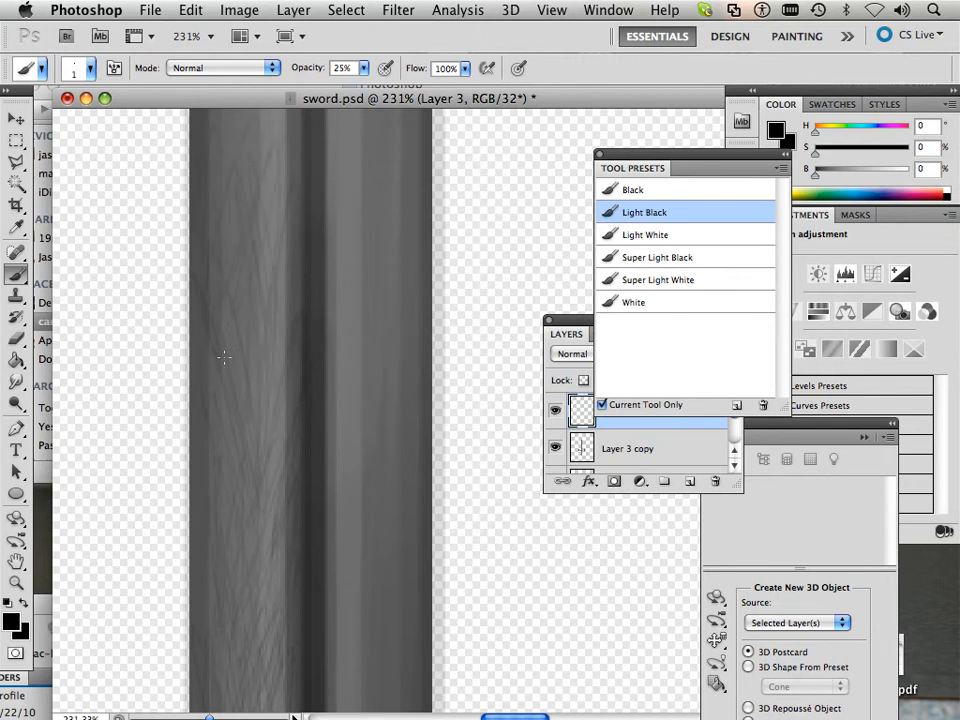
drag(297, 130, 281, 368)
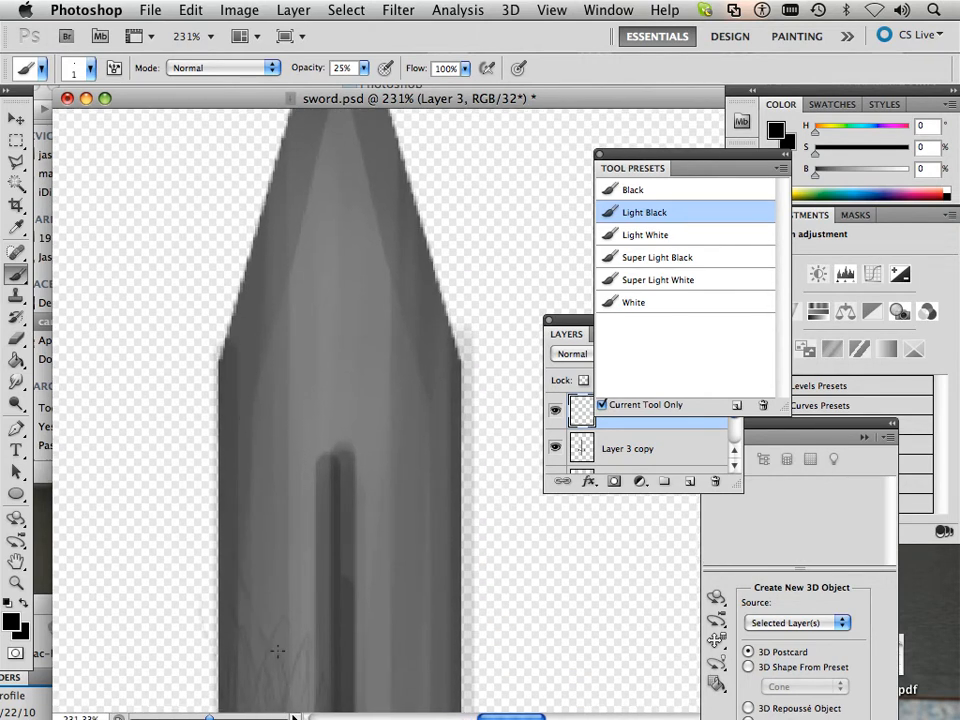
Step: Hatch fine dark scratches over the blade's pointed tip, working mainly along its left side
drag(250, 502, 312, 642)
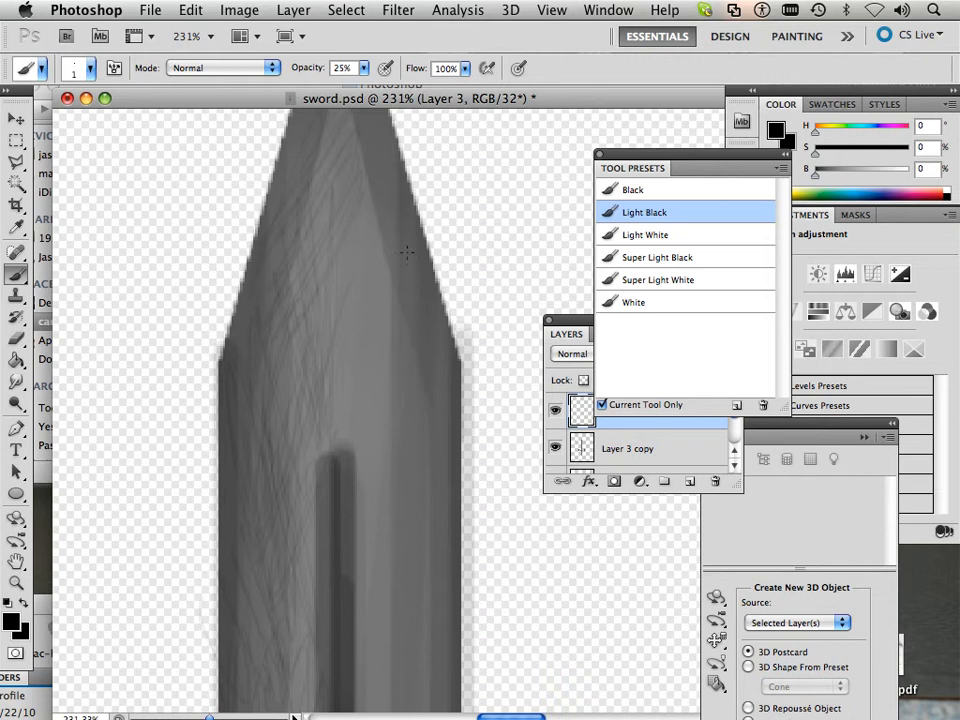
scroll(406, 252, up, 5)
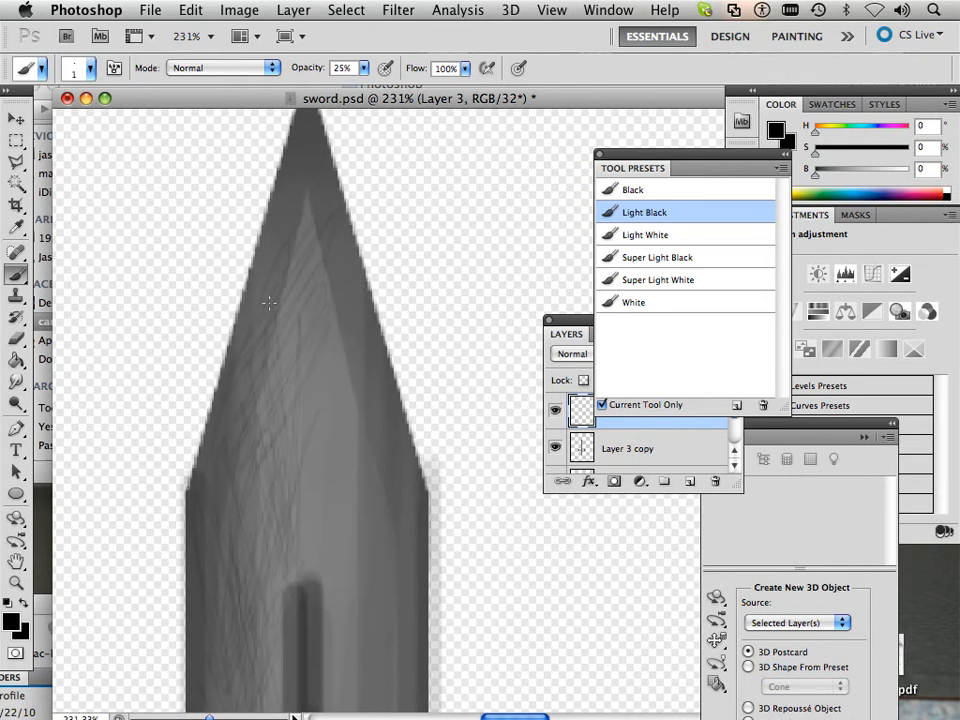
drag(260, 378, 307, 263)
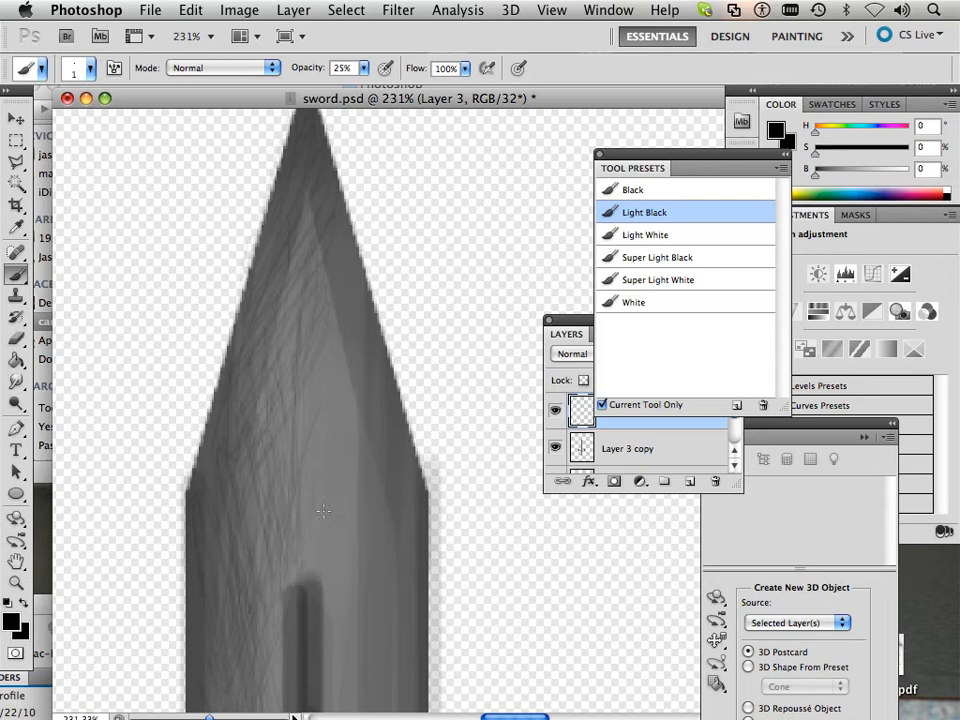
drag(379, 469, 352, 190)
drag(230, 480, 325, 220)
drag(410, 490, 350, 210)
drag(270, 560, 302, 441)
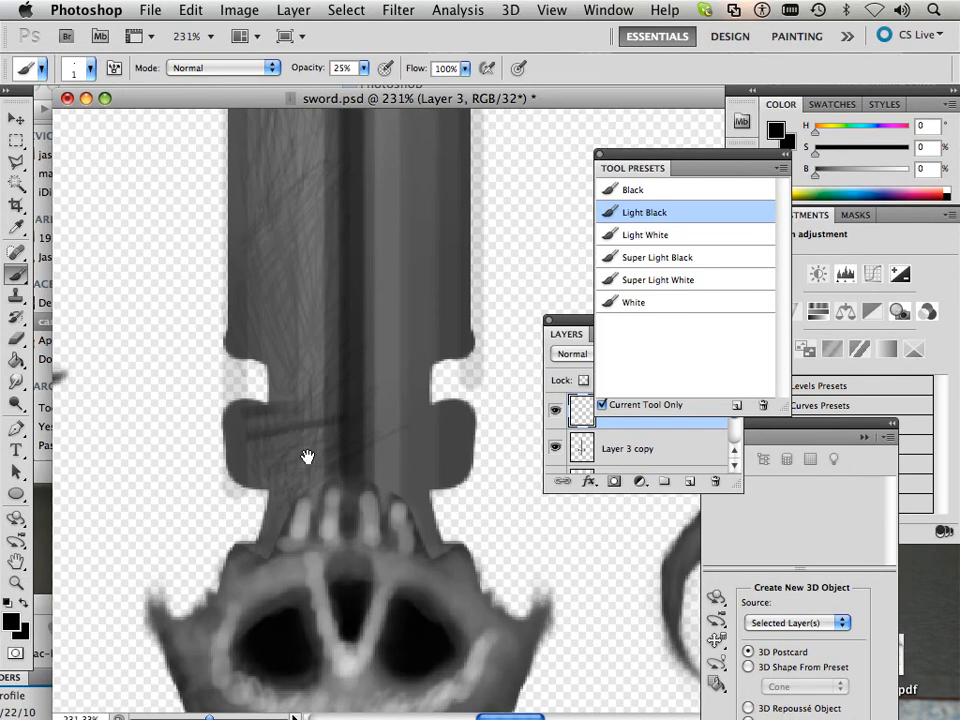
click(656, 279)
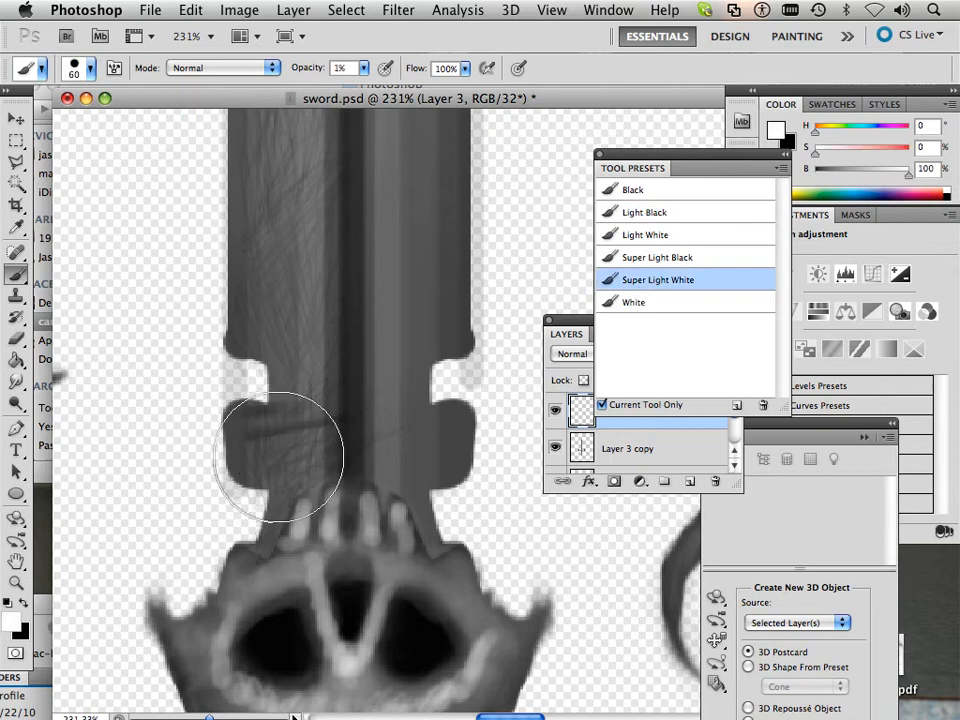
key(bracketleft)
key(bracketleft)
key(bracketleft)
key(bracketleft)
key(bracketleft)
key(bracketleft)
key(bracketleft)
key(bracketleft)
key(bracketleft)
key(bracketleft)
key(bracketleft)
key(bracketleft)
key(bracketleft)
key(bracketleft)
key(bracketleft)
key(bracketleft)
key(bracketleft)
key(bracketleft)
key(bracketleft)
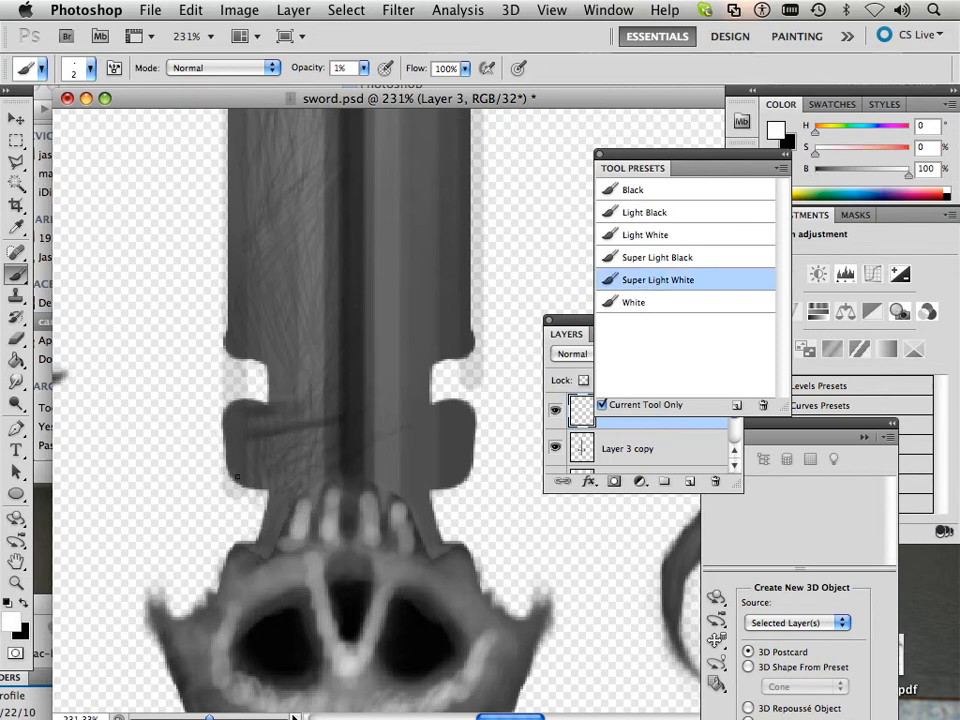
Step: Hatch fine light scratches along the lower left edge of the blade with the Light White preset at brush size 3
click(650, 235)
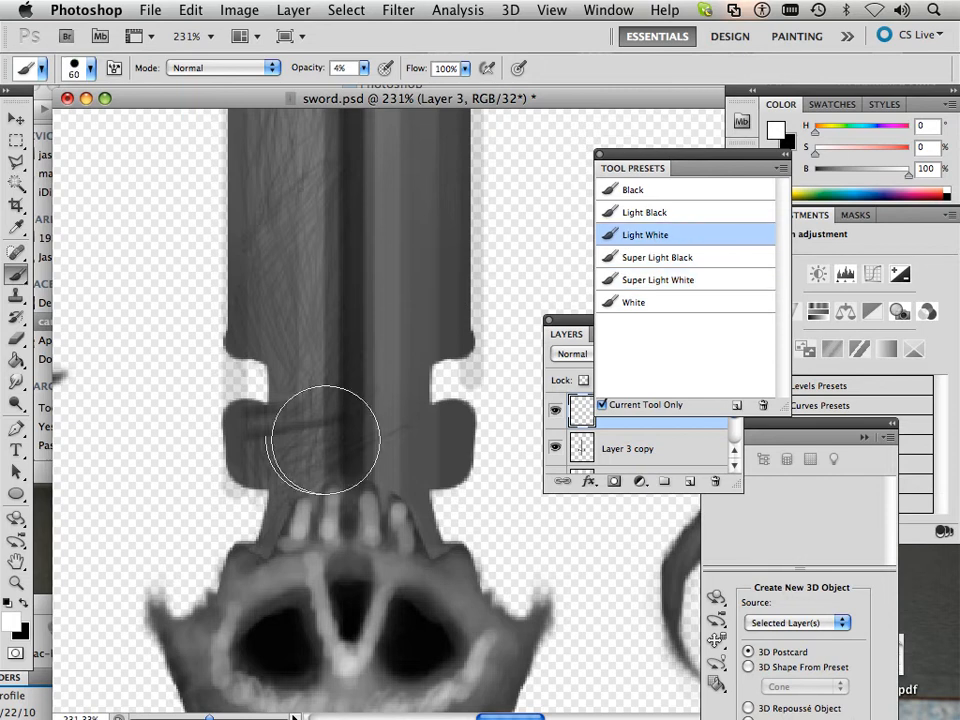
key(bracketleft)
key(bracketleft)
key(bracketleft)
key(bracketleft)
key(bracketleft)
key(bracketleft)
key(bracketleft)
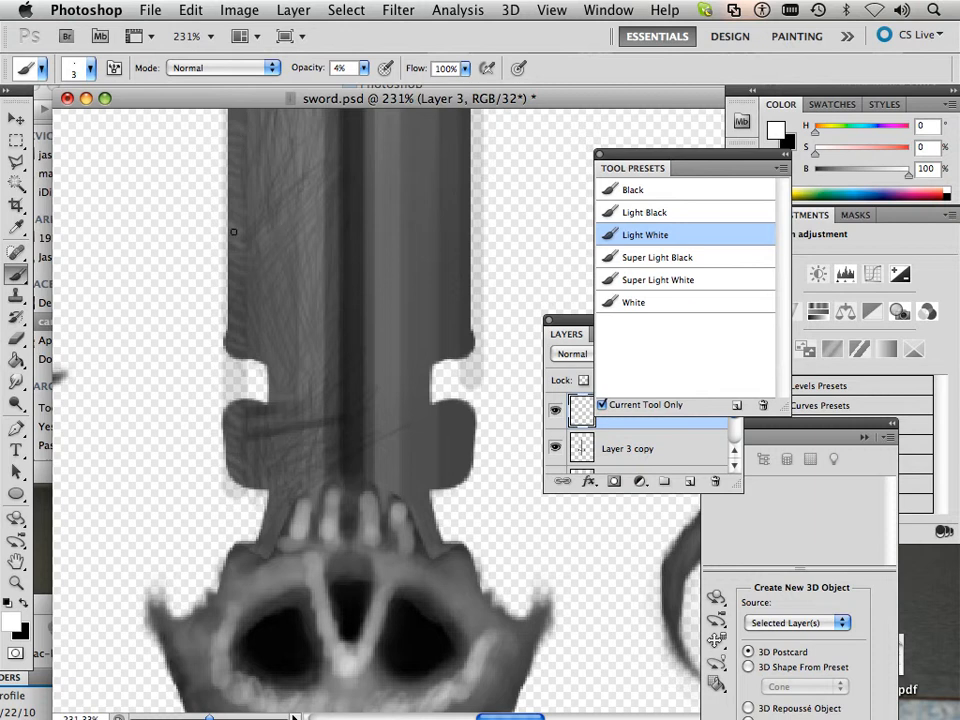
Step: Continue the short light scratches up the left edge of the blade's middle and upper sections
key(space)
drag(360, 350, 355, 573)
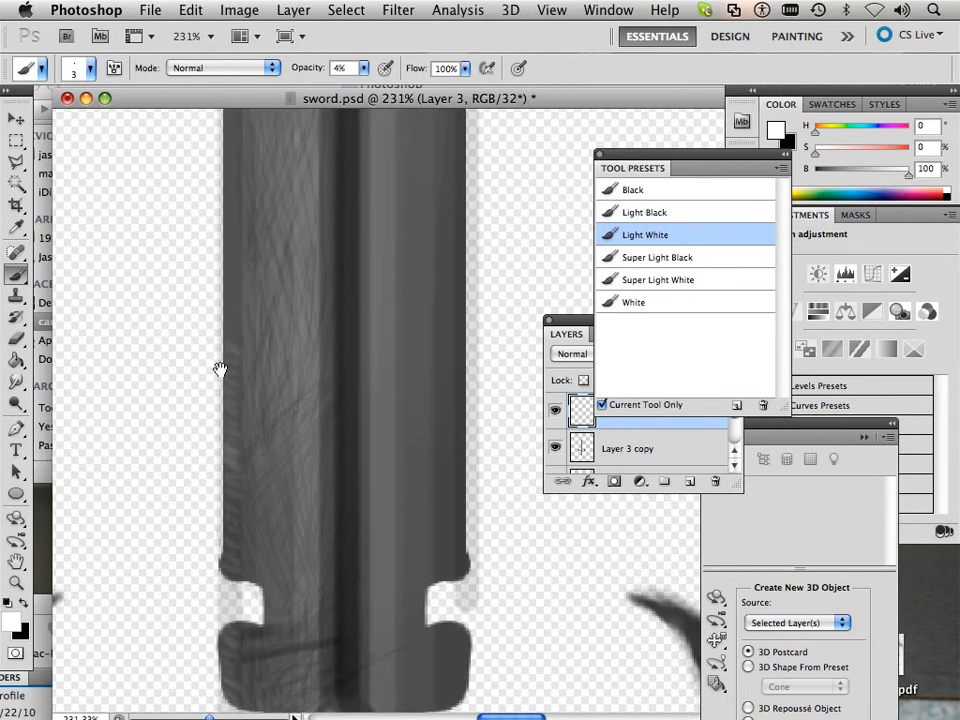
drag(219, 369, 220, 386)
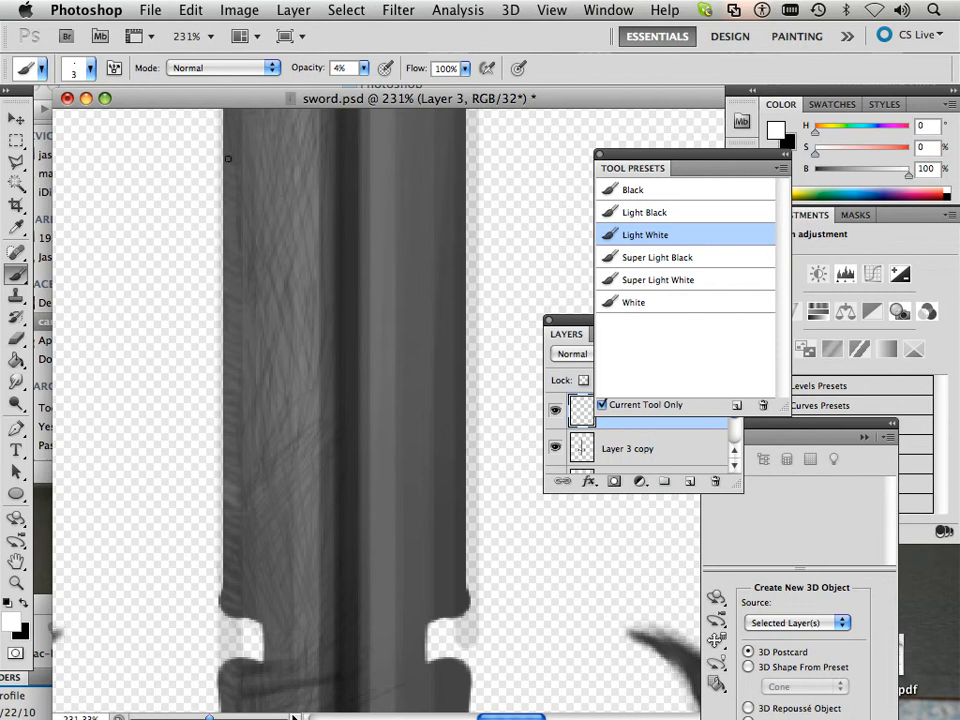
mouse_move(300, 250)
mouse_down()
mouse_move(300, 369)
mouse_move(249, 330)
mouse_move(239, 343)
mouse_up()
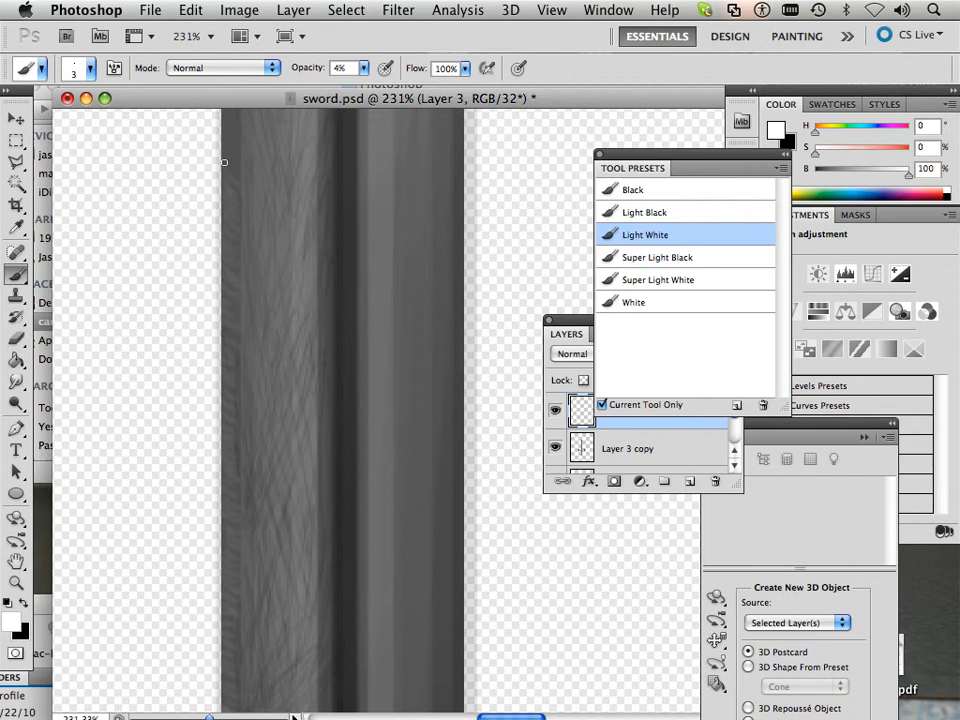
drag(271, 249, 255, 424)
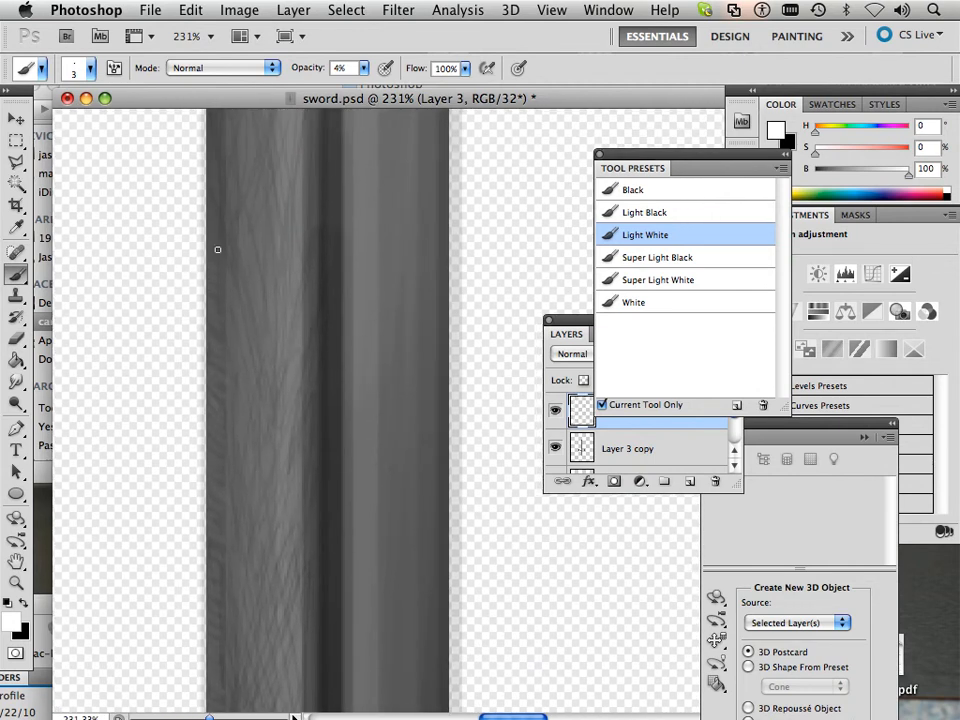
drag(297, 236, 292, 335)
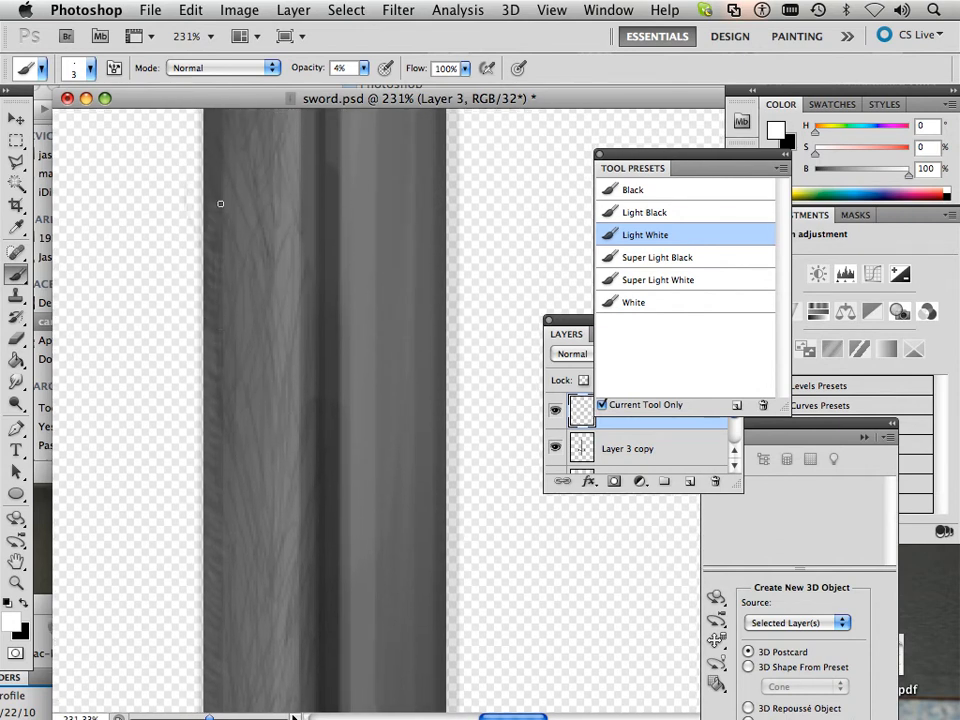
mouse_move(288, 236)
mouse_down()
mouse_move(262, 430)
mouse_move(210, 409)
mouse_move(202, 424)
mouse_move(209, 356)
mouse_move(199, 324)
mouse_move(211, 314)
mouse_move(196, 278)
mouse_move(197, 266)
mouse_move(206, 268)
mouse_move(203, 224)
mouse_move(289, 242)
mouse_move(295, 291)
mouse_move(241, 347)
mouse_up()
Step: Hatch short light scratches along the left edge of the blade's shoulder and pointed tip
drag(235, 296, 250, 290)
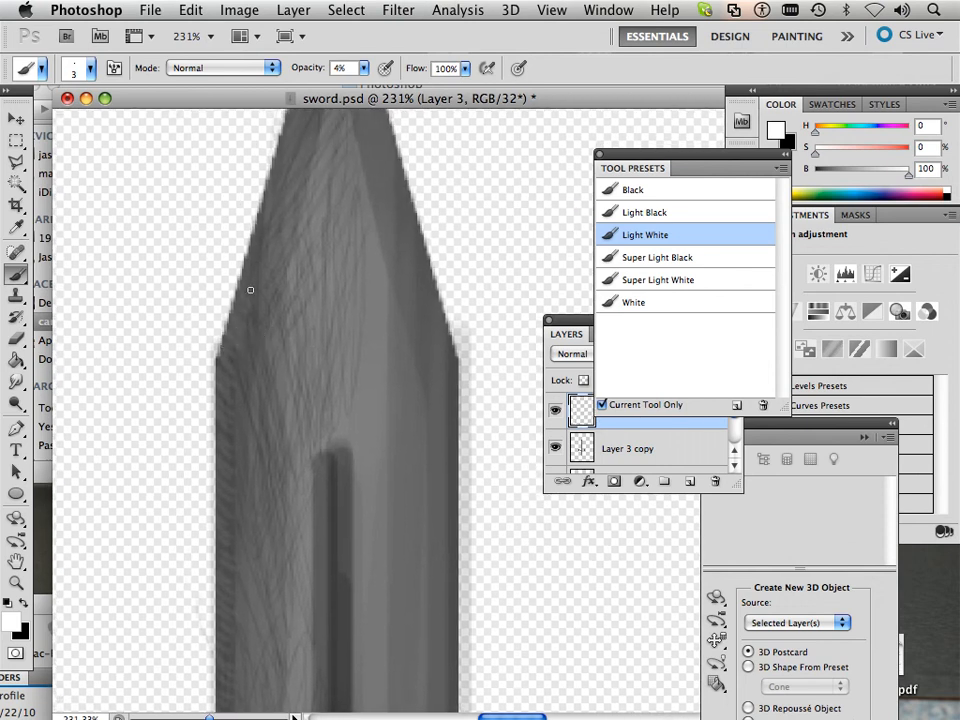
mouse_move(279, 221)
mouse_down()
mouse_move(317, 321)
mouse_move(288, 345)
mouse_up()
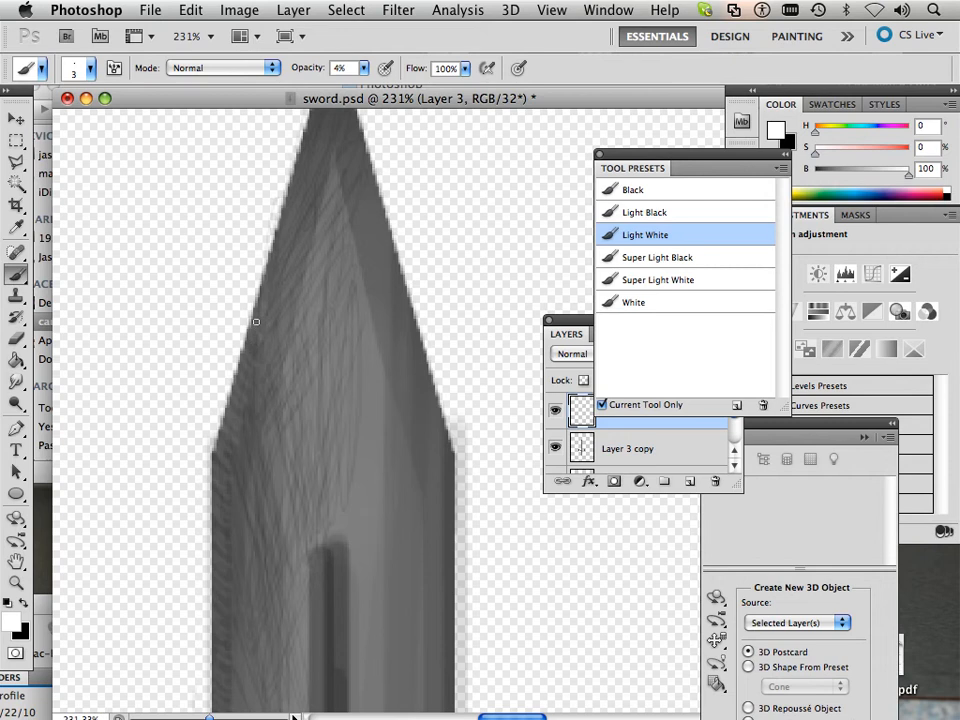
mouse_move(270, 292)
mouse_down()
mouse_move(268, 253)
mouse_move(273, 243)
mouse_move(290, 258)
mouse_move(295, 244)
mouse_move(291, 191)
mouse_up()
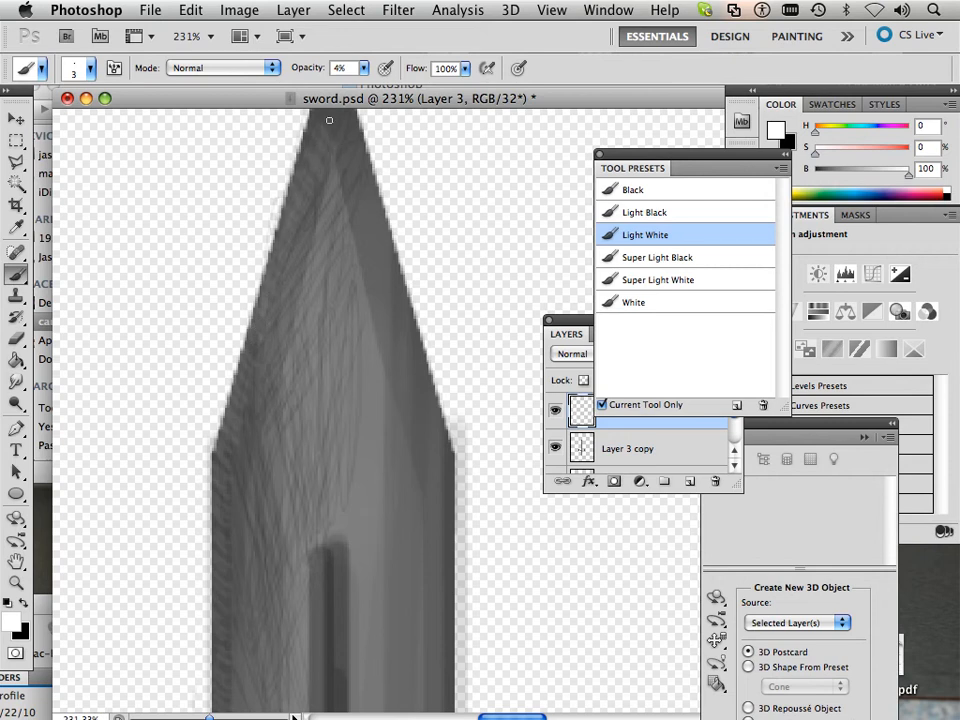
mouse_move(343, 242)
mouse_down()
mouse_move(293, 261)
mouse_move(287, 295)
mouse_move(302, 214)
mouse_up()
drag(298, 282, 292, 290)
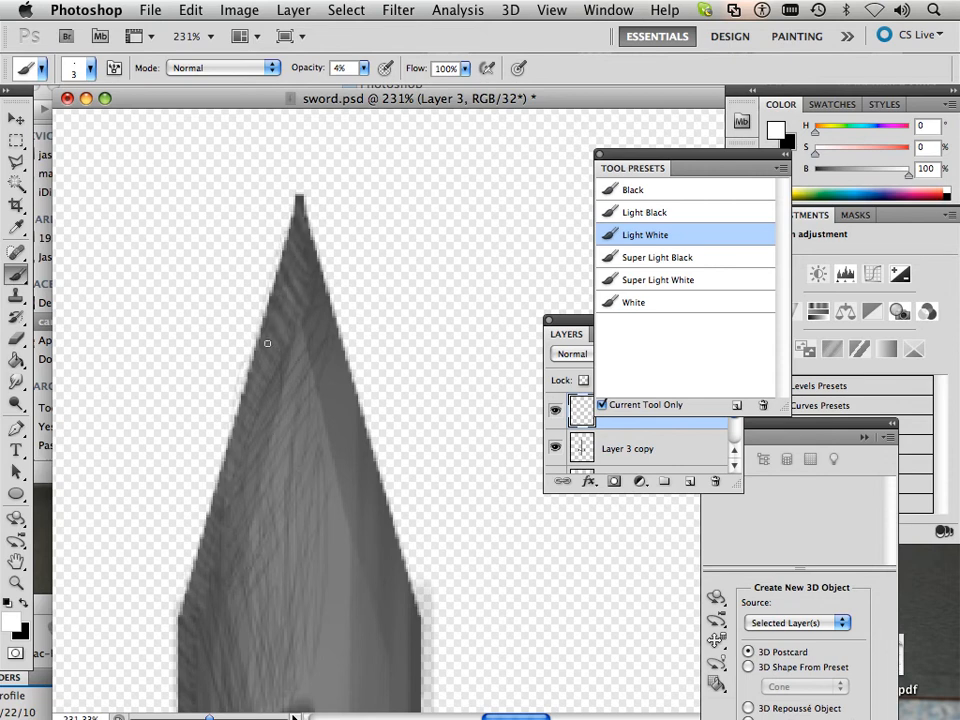
drag(197, 538, 201, 593)
drag(281, 510, 330, 279)
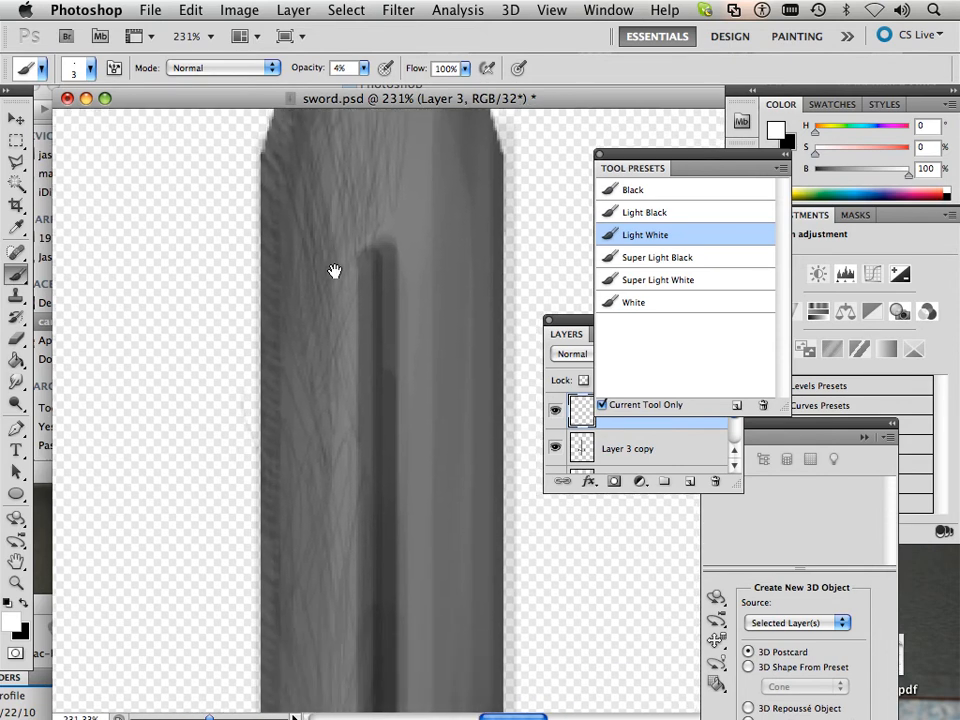
Step: Enlarge the brush to size 9 and brighten the strip left of the central groove on the upper blade
scroll(350, 266, down, 8)
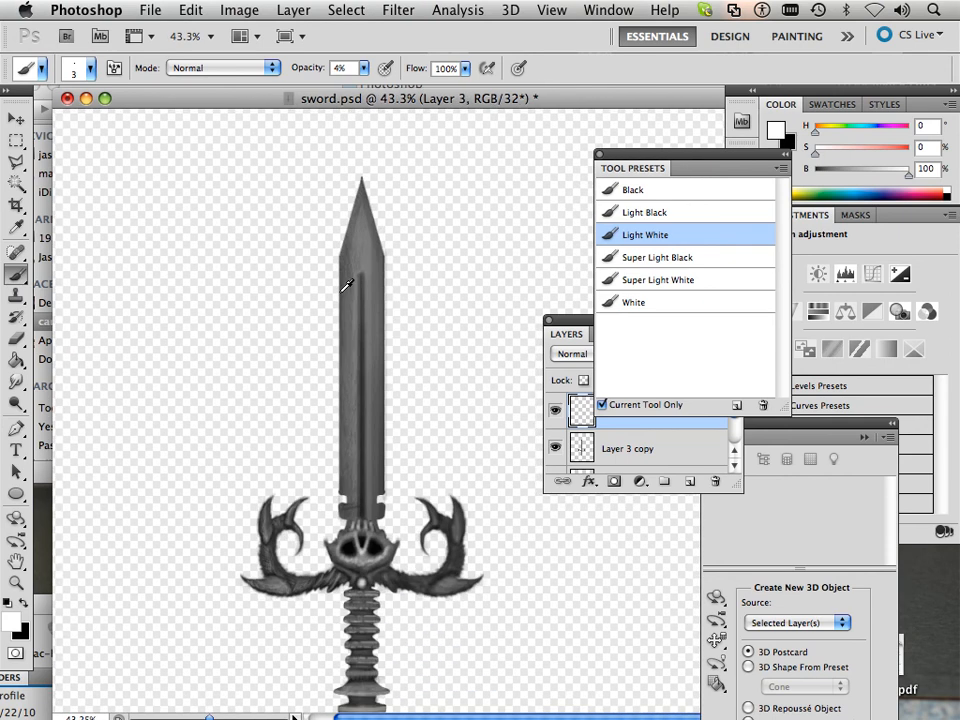
scroll(344, 279, up, 5)
scroll(346, 286, up, 2)
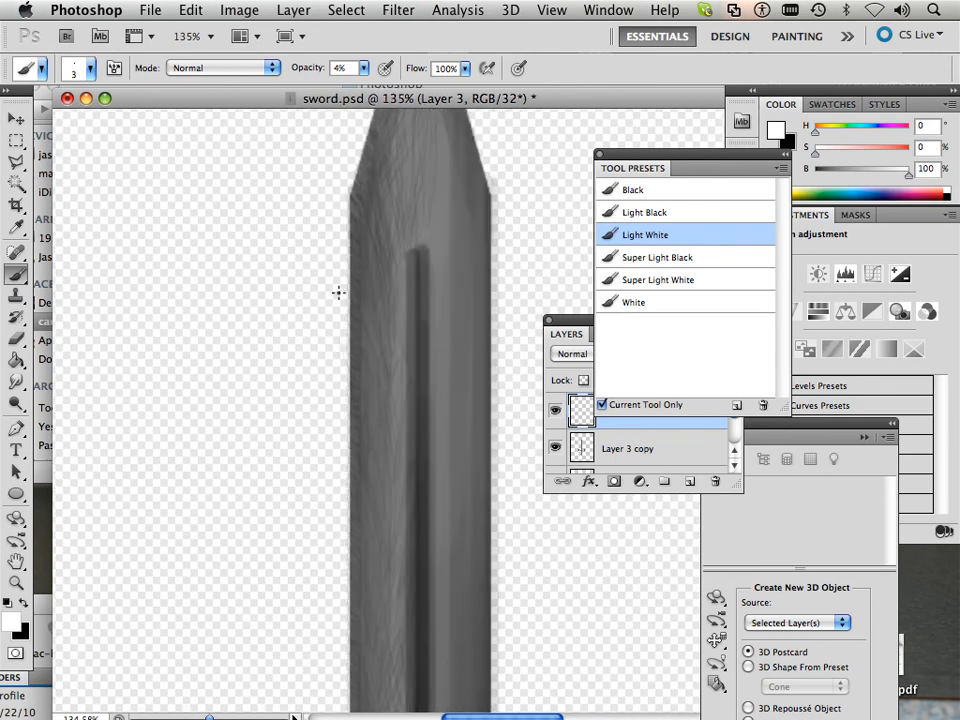
key(bracketright)
key(bracketright)
key(bracketright)
key(bracketright)
key(bracketright)
key(bracketleft)
key(bracketleft)
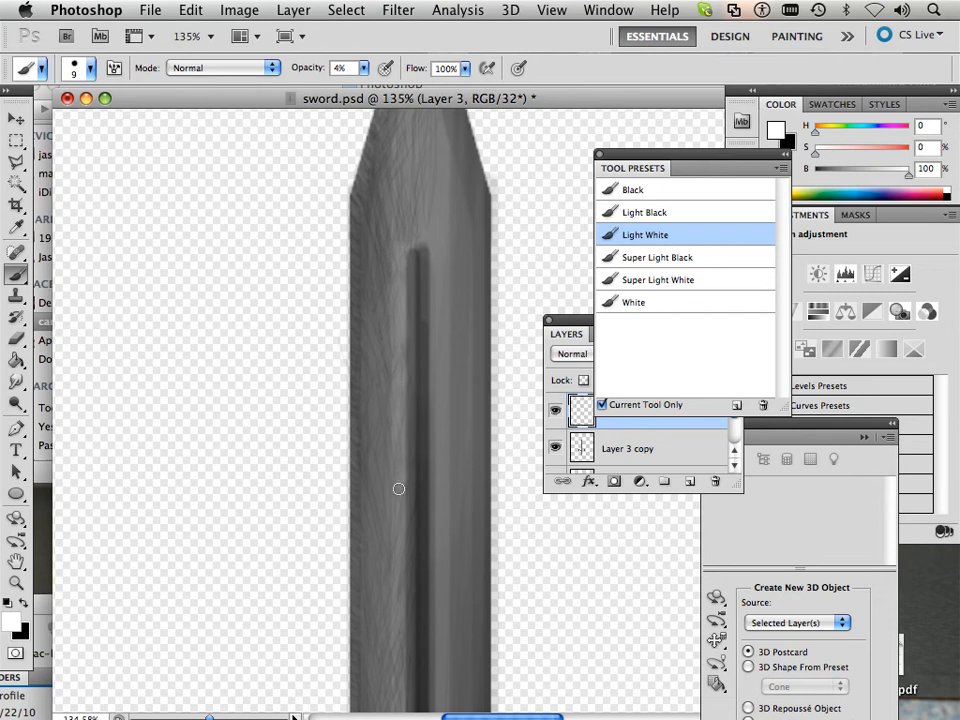
Step: Brush the soft light highlight along the left side of the groove, from the blade's notched base up to the groove's top end
mouse_move(437, 634)
mouse_down()
mouse_move(445, 373)
mouse_move(415, 336)
mouse_move(415, 302)
mouse_move(413, 647)
mouse_move(382, 641)
mouse_up()
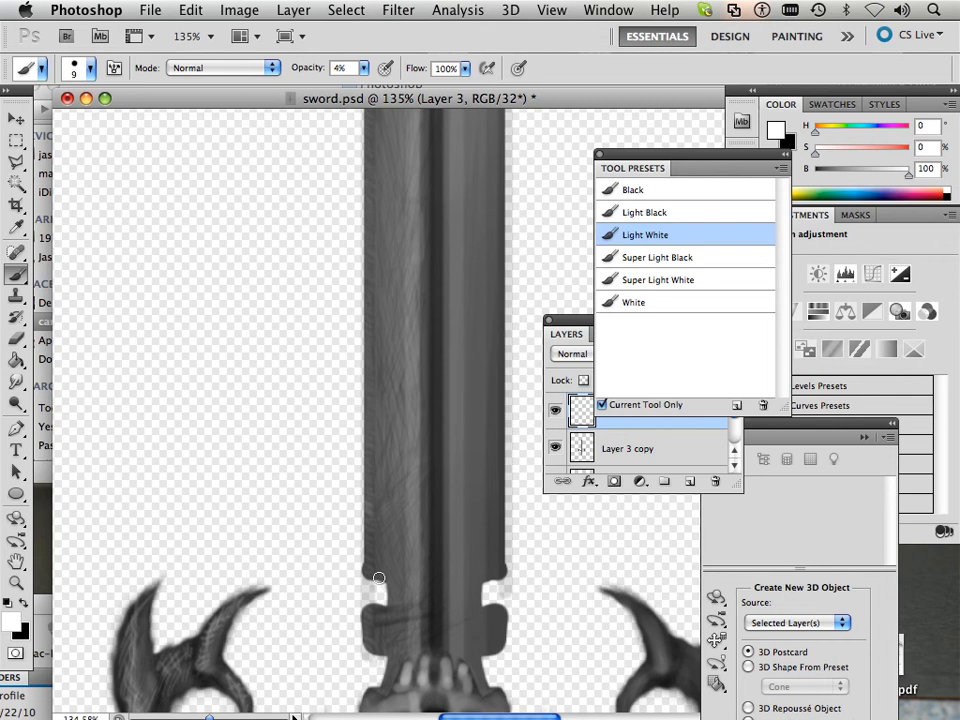
mouse_move(406, 640)
mouse_down()
mouse_move(410, 596)
mouse_move(399, 676)
mouse_move(412, 547)
mouse_move(408, 172)
mouse_up()
drag(453, 268, 438, 430)
drag(392, 262, 386, 353)
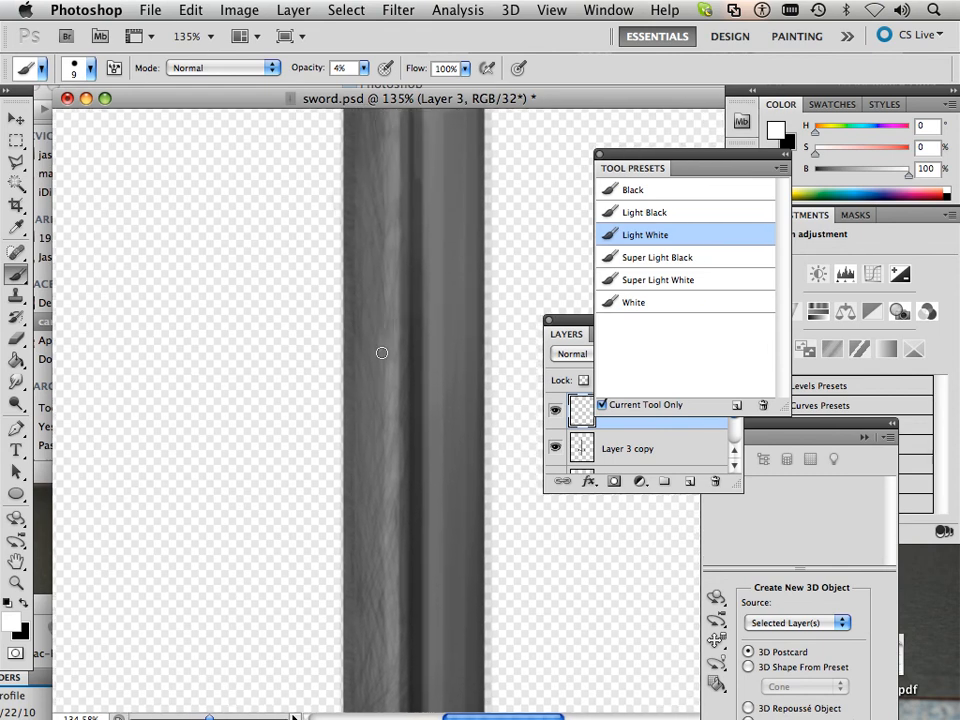
drag(405, 199, 403, 445)
drag(371, 360, 375, 279)
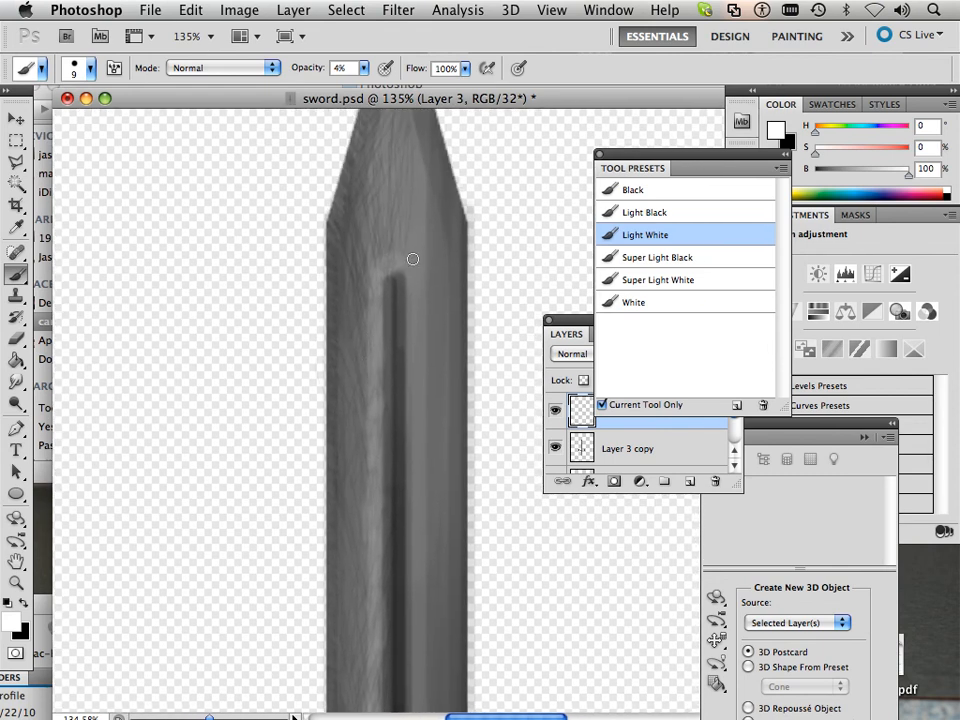
mouse_move(392, 518)
mouse_down()
mouse_move(414, 422)
mouse_move(368, 412)
mouse_up()
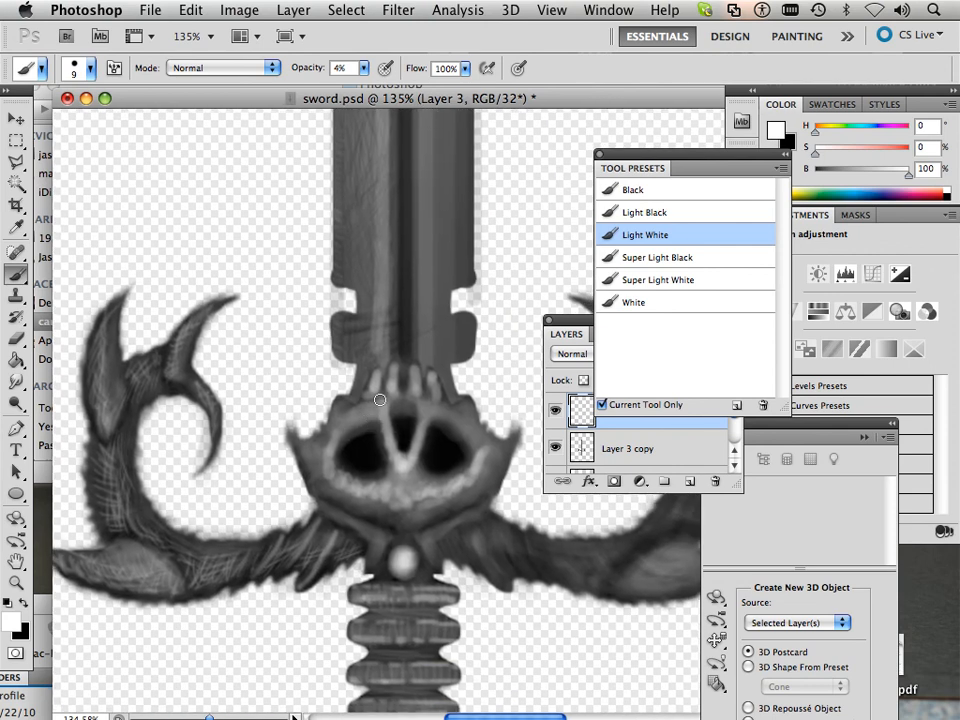
Step: Sample a dark grey from the blade's base beside the skull and touch up that area with the brush at size 3
scroll(382, 398, down, 10)
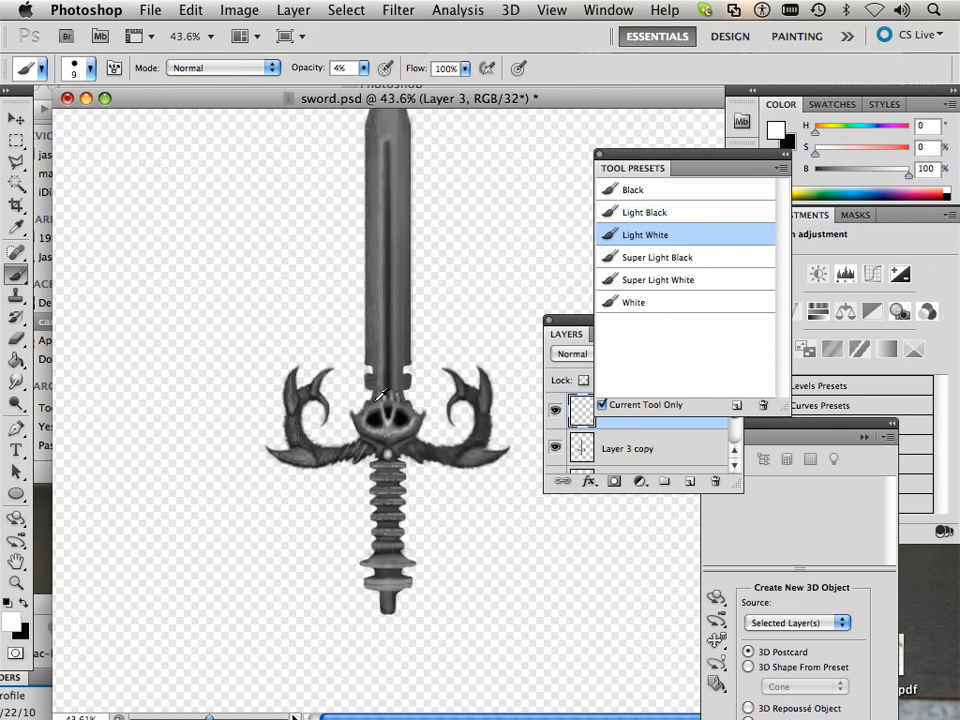
scroll(381, 397, up, 15)
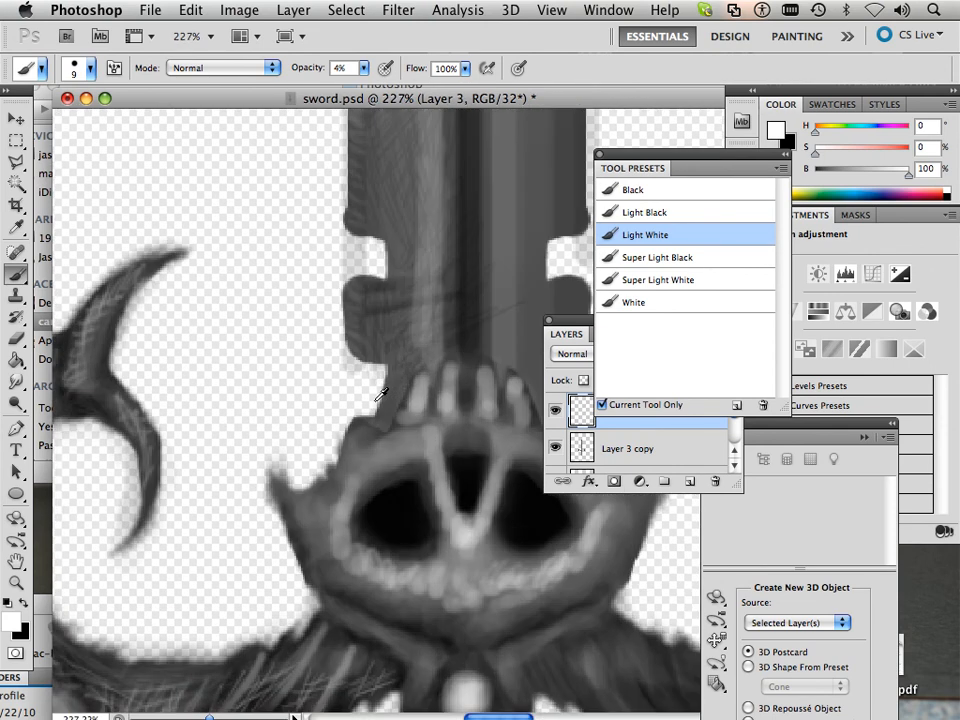
scroll(381, 397, up, 6)
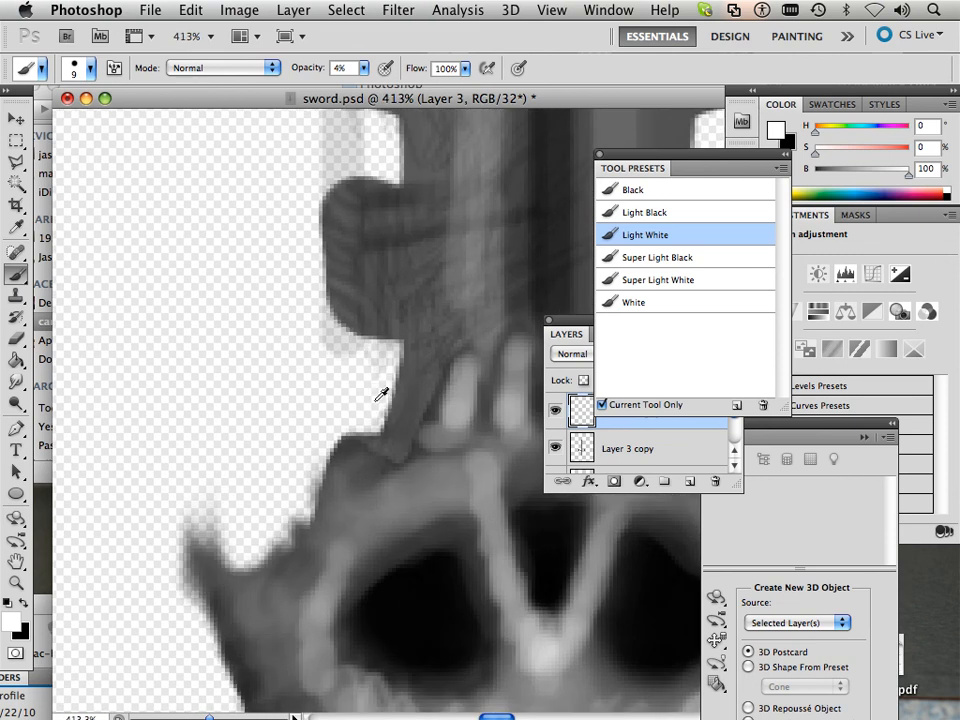
alt+click(396, 420)
key(bracketleft)
key(bracketleft)
key(bracketleft)
key(bracketleft)
key(bracketleft)
key(bracketleft)
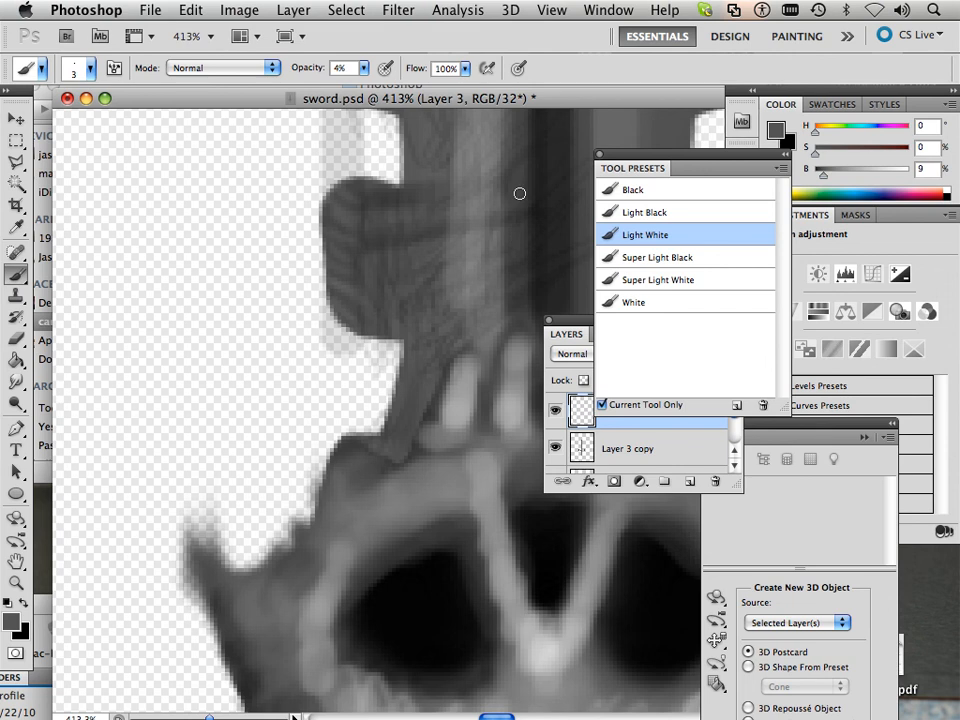
scroll(491, 303, down, 8)
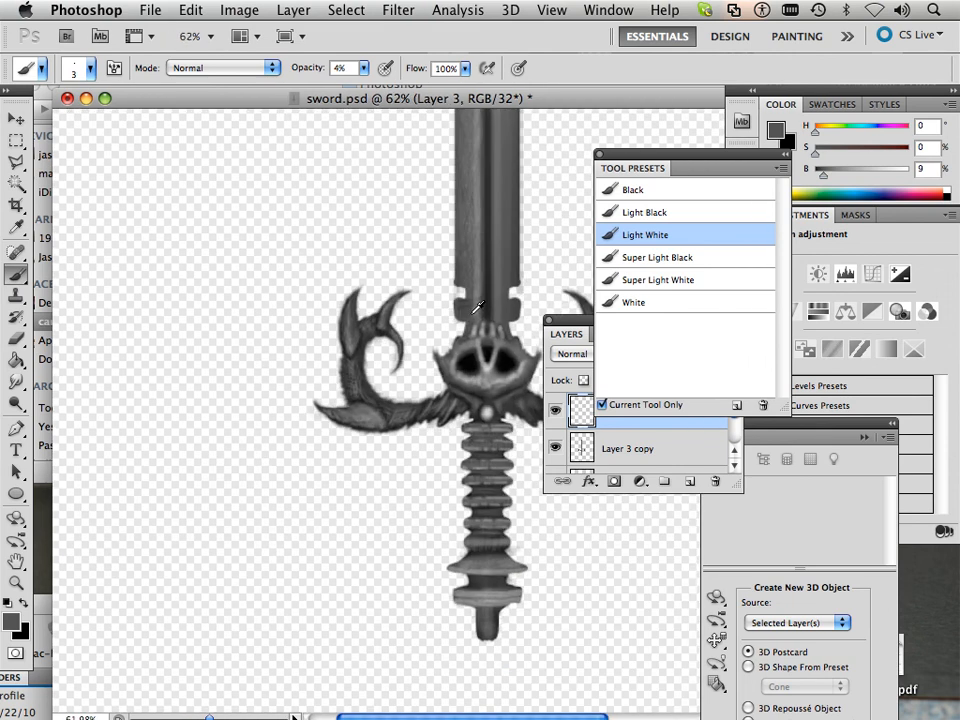
scroll(446, 301, down, 1)
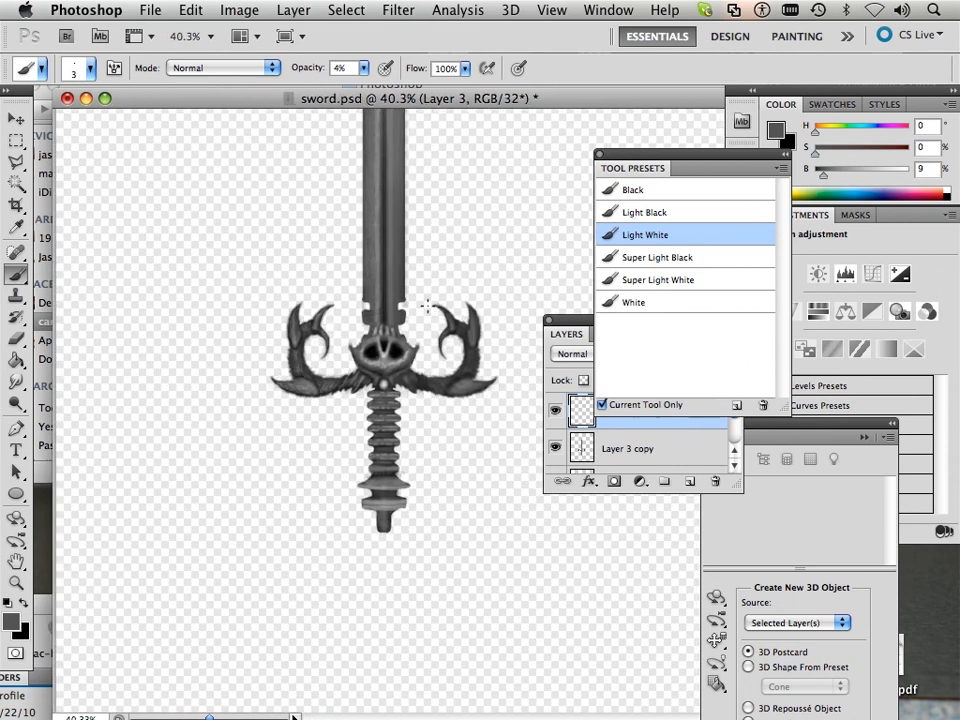